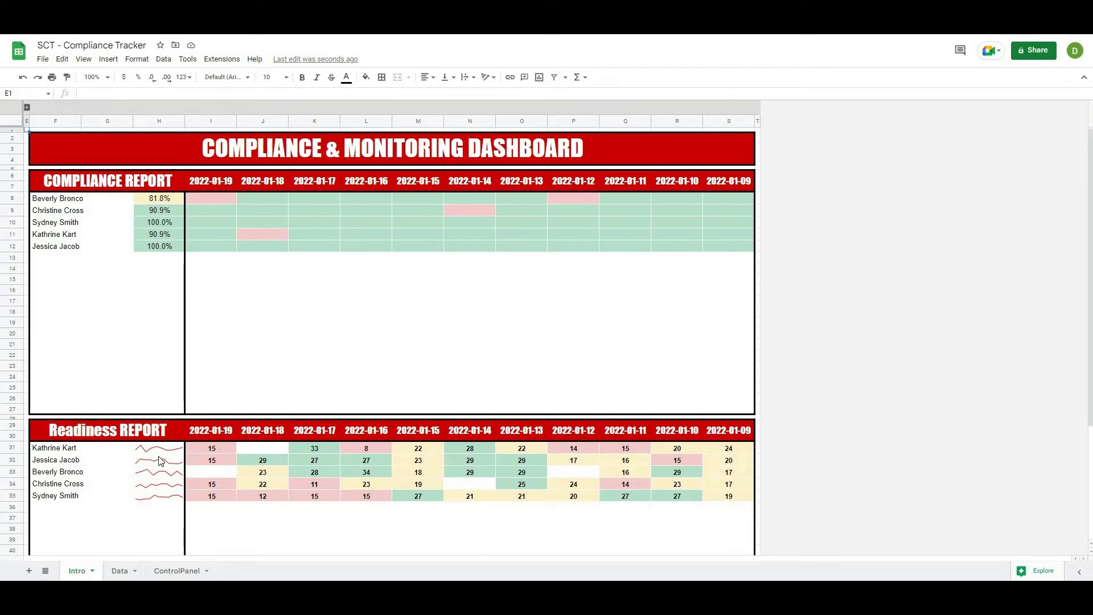
Scroll down through the dashboard to look it over.
scroll(160, 461, "down", 3)
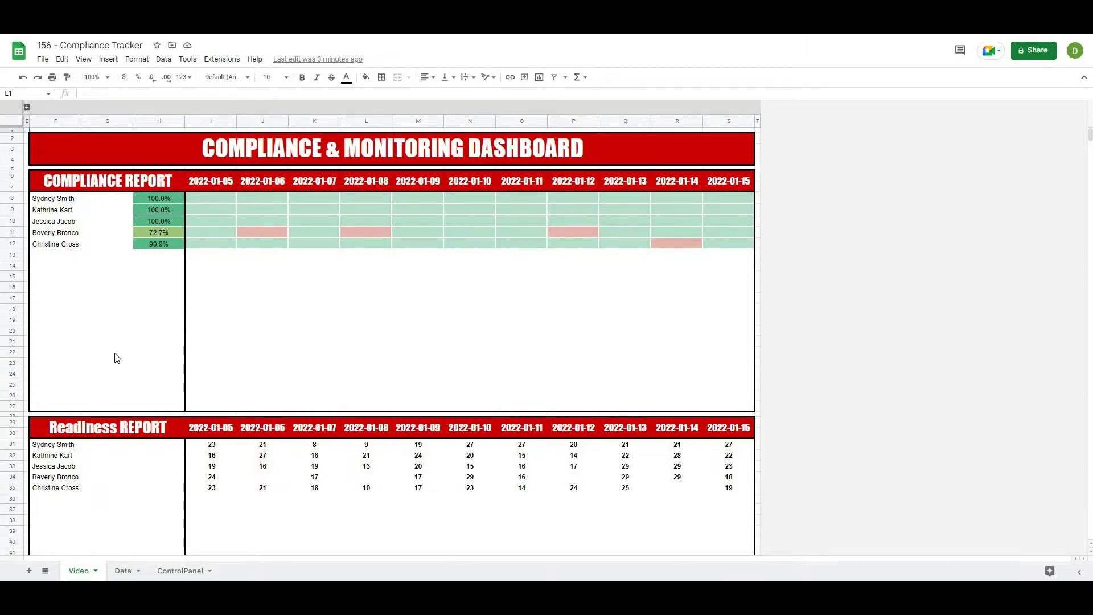
Check the Data sheet's raw athlete scores, then expand the hidden filter columns B–E on Video.
scroll(52, 371, "down", 3)
scroll(52, 367, "down", 1)
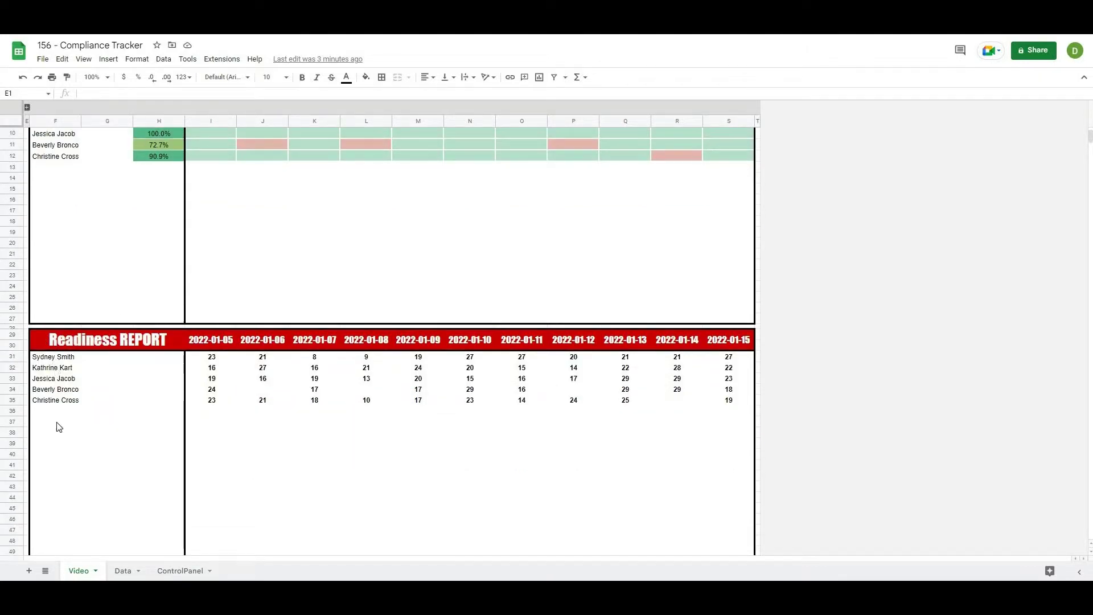
scroll(63, 452, "down", 1)
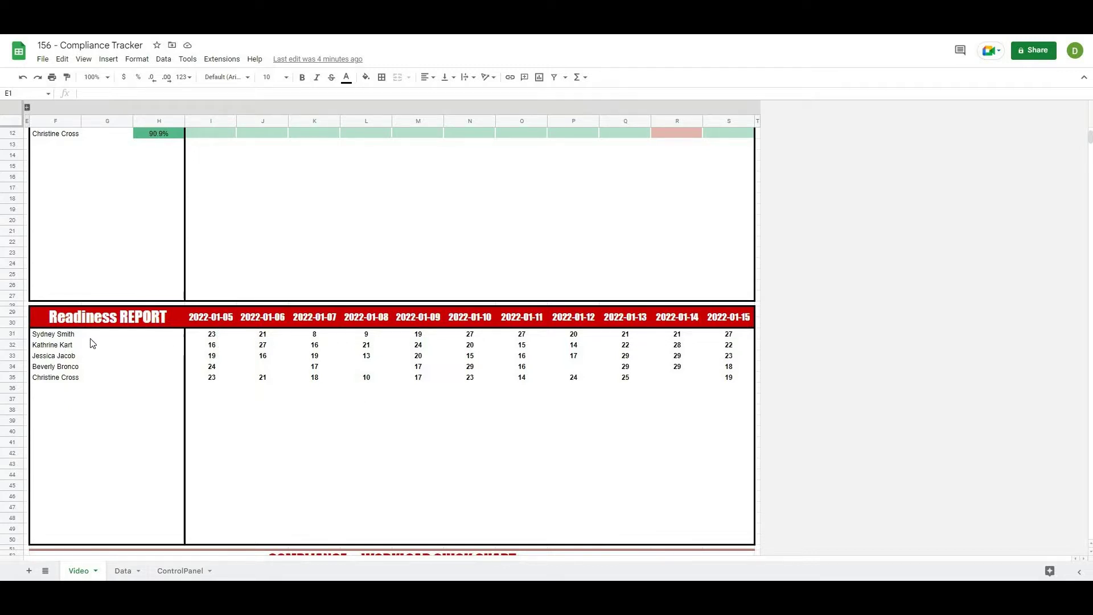
key("ctrl+shift+Page_Down")
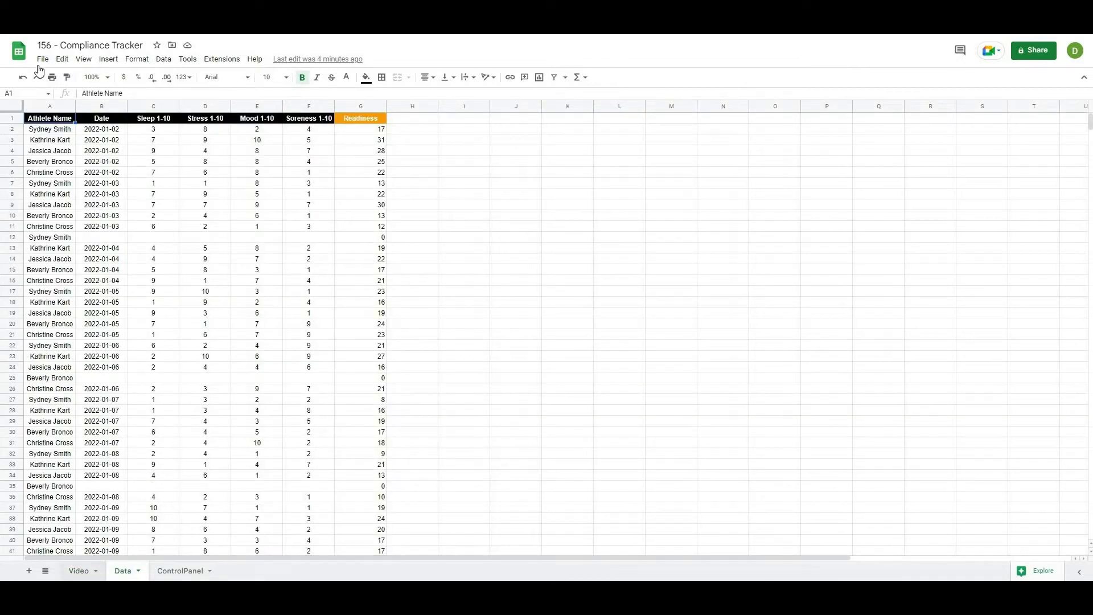
key("ctrl+shift+Page_Up")
left_click(27, 107)
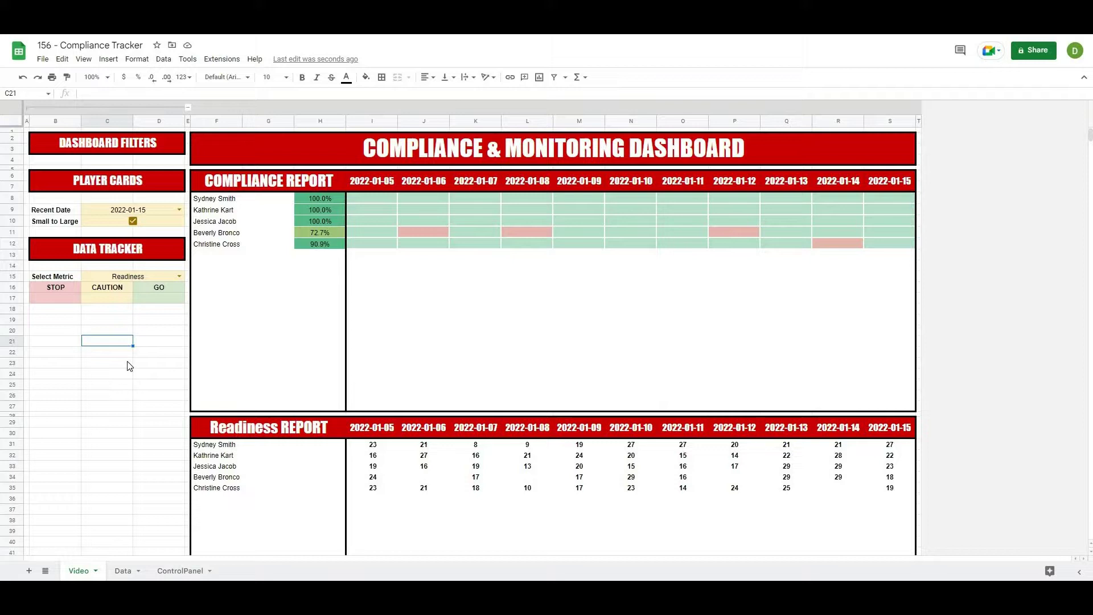
scroll(128, 362, "down", 1)
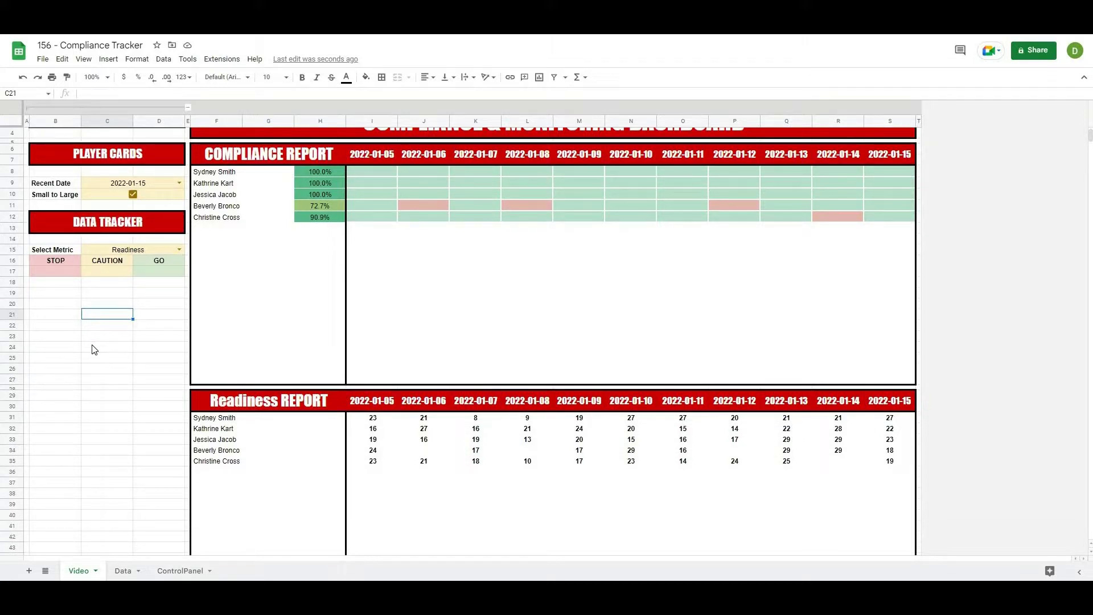
scroll(254, 422, "down", 1)
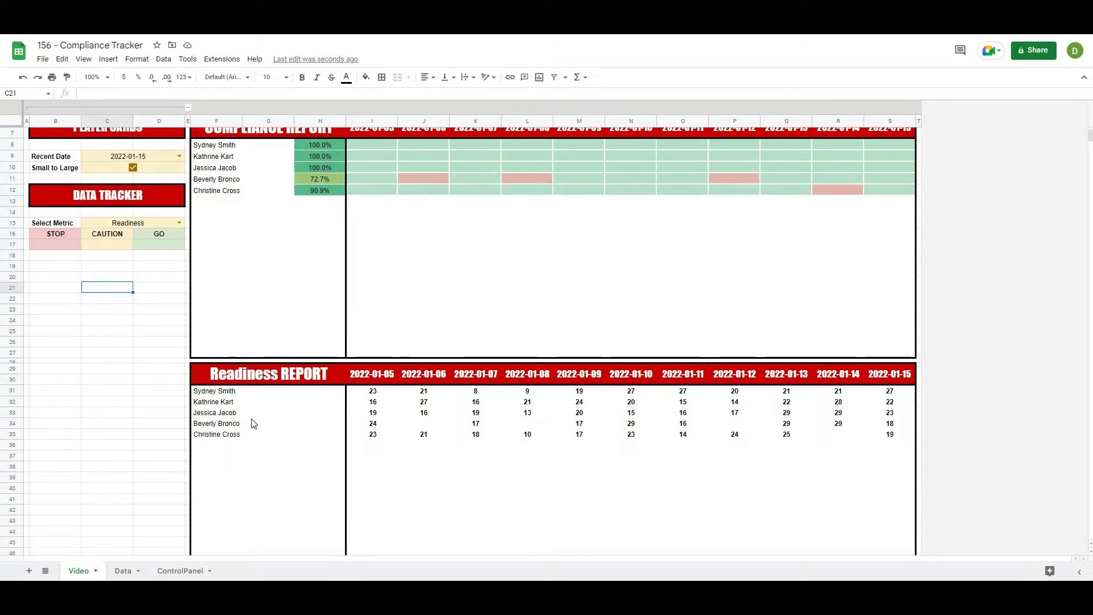
left_click(312, 392)
left_click(300, 423)
left_click(312, 393)
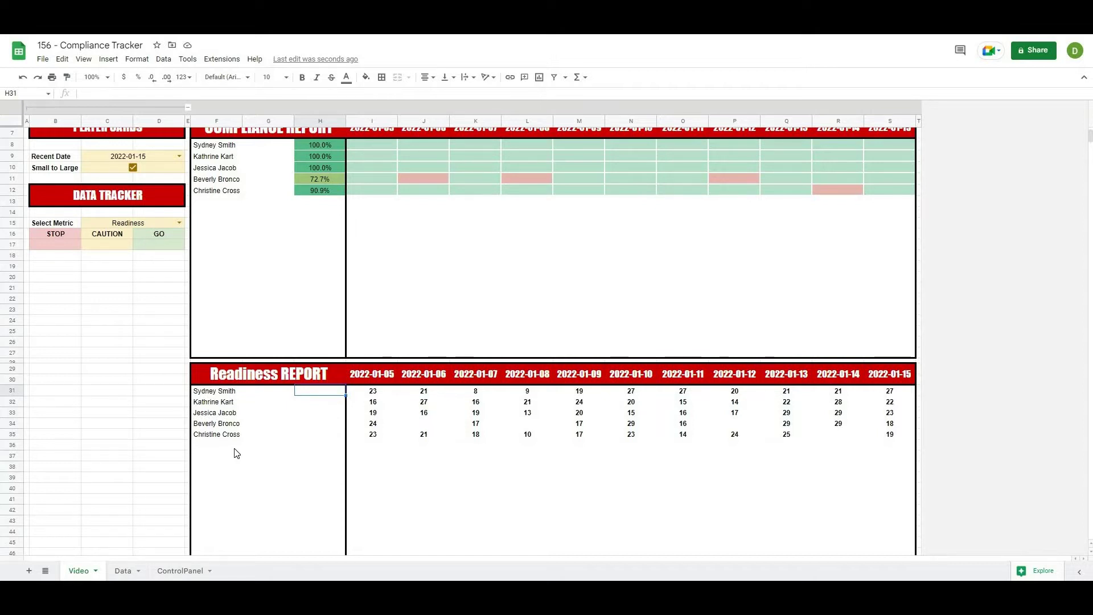
Begin a SPARKLINE in H31 over the first athlete's scores with a red "color" option.
type("=spark")
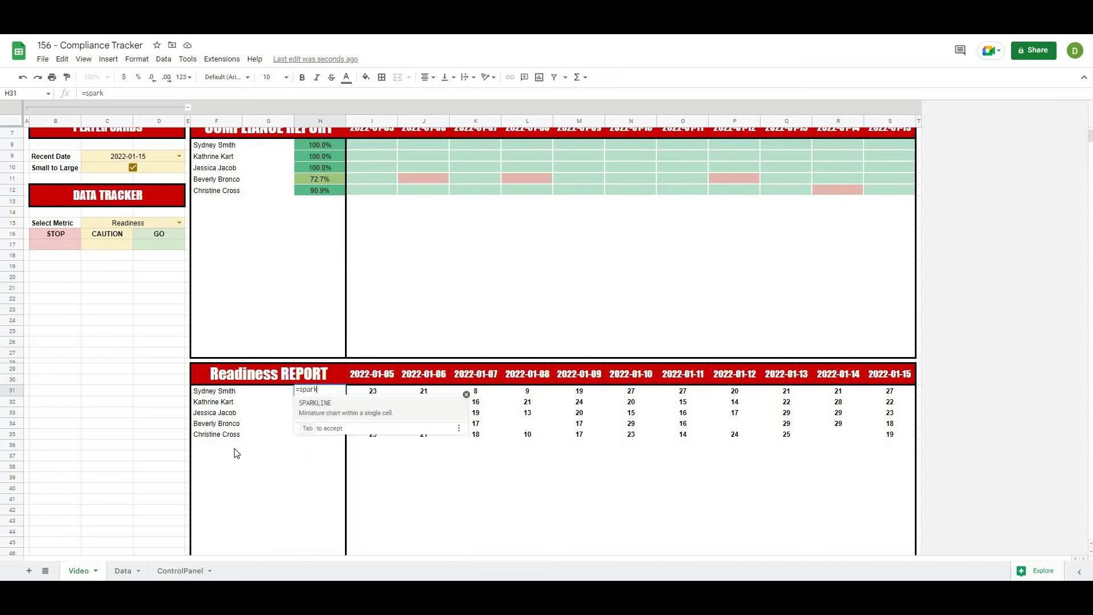
type("line(")
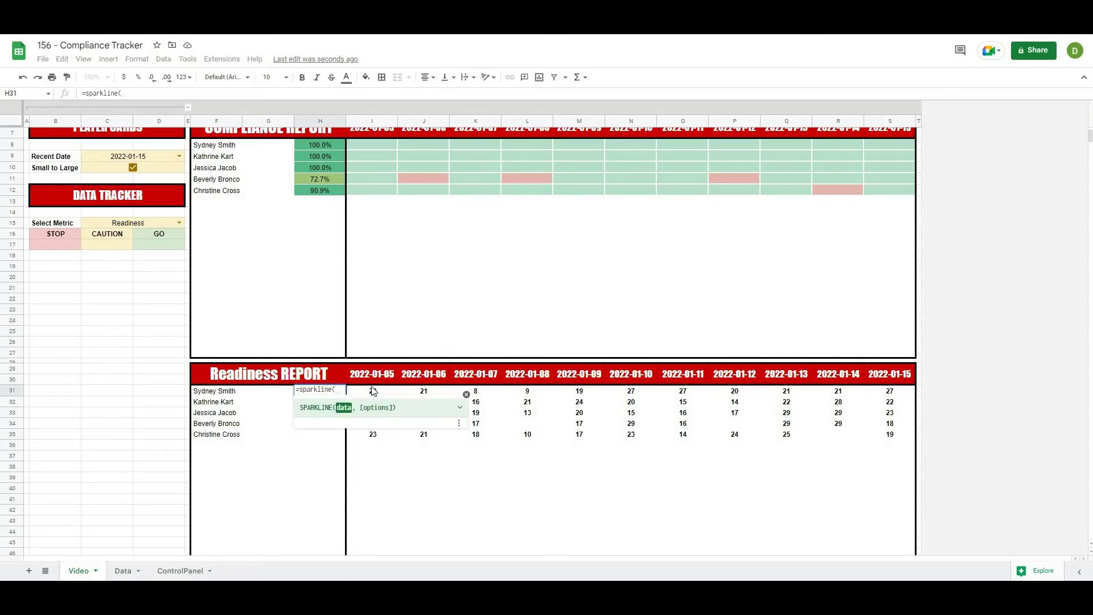
left_click_drag(373, 390, 892, 391)
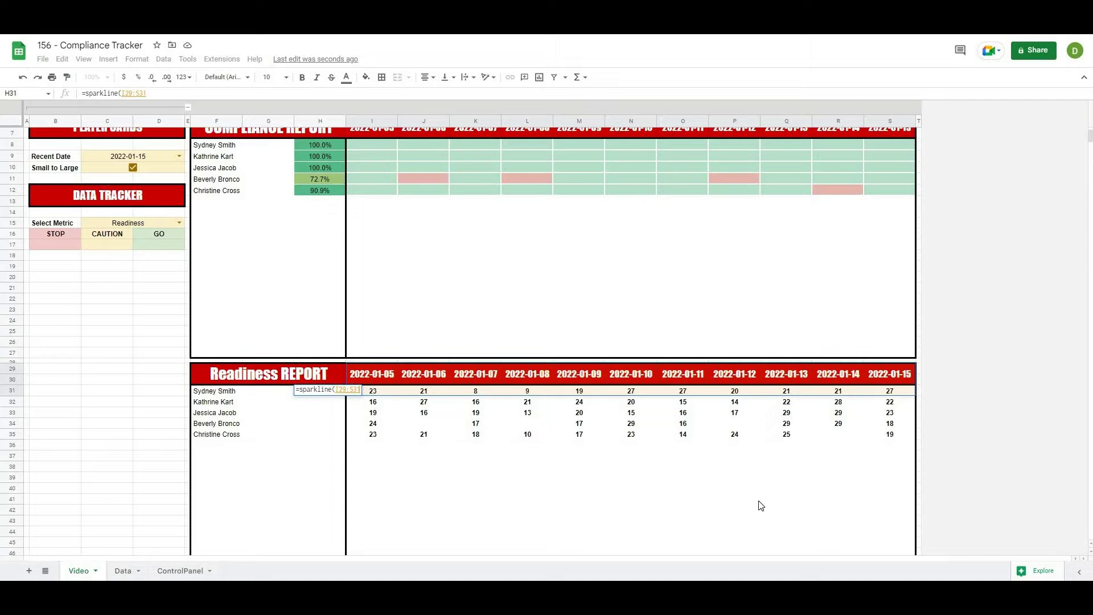
type(", ")
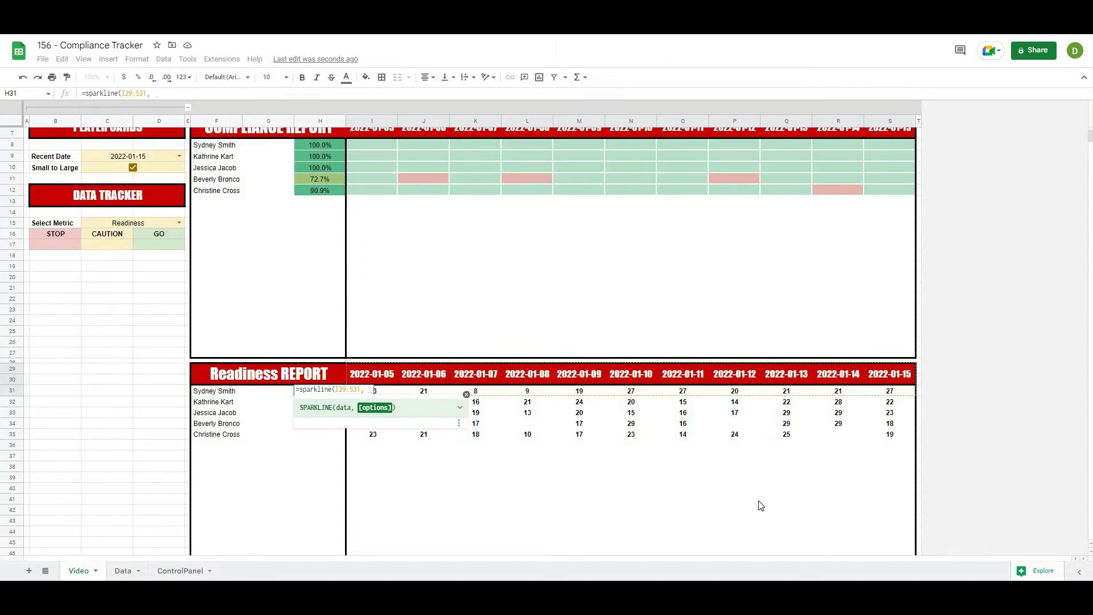
type("{")
type("\"color")
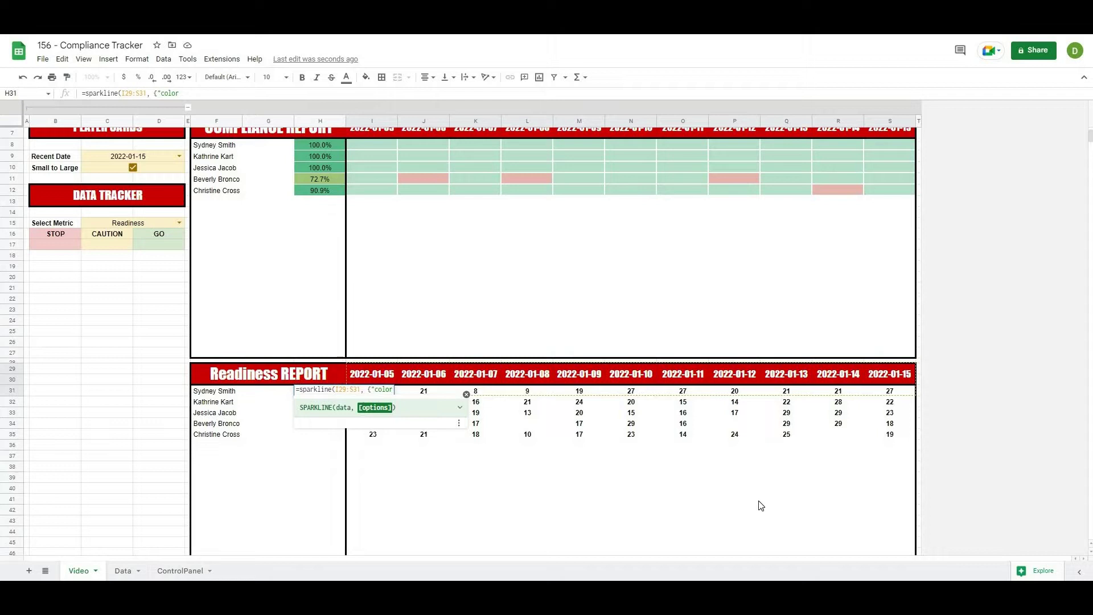
type("\",")
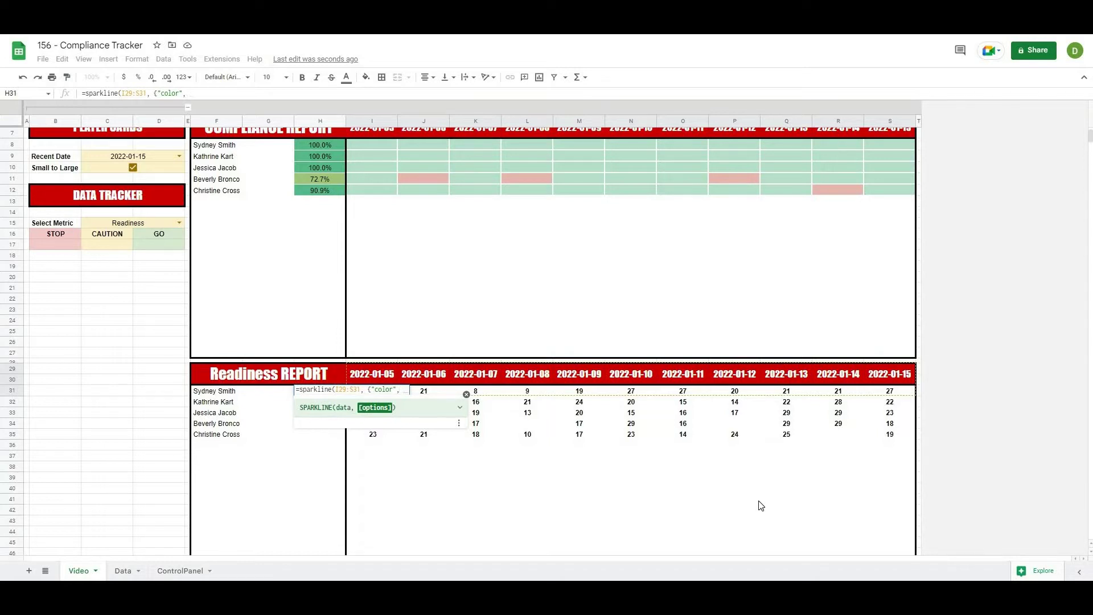
type("\"#")
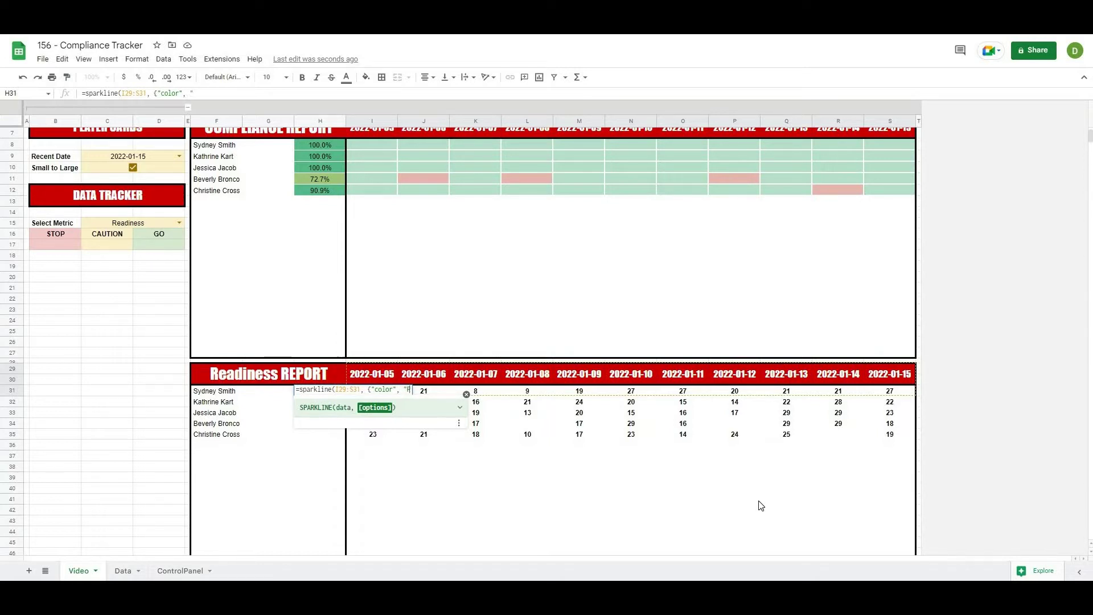
type("ed\";")
Add "ymax" 40 (replacing 50), close the options and enter the formula, which returns #REF!
type("\"ymax\"")
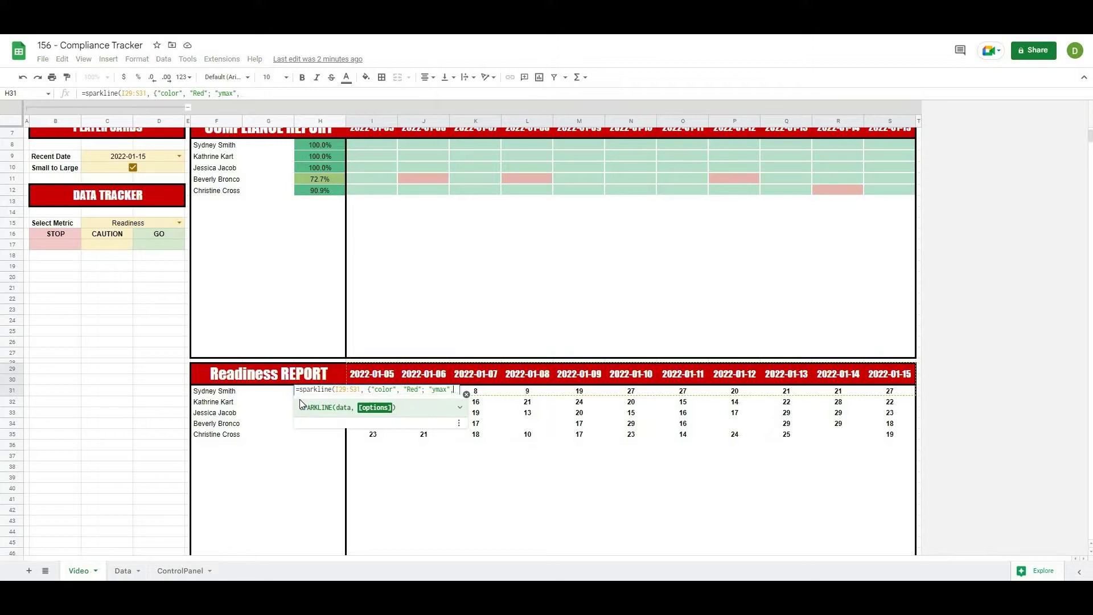
type(", 50")
key("BackSpace")
key("BackSpace")
type("40")
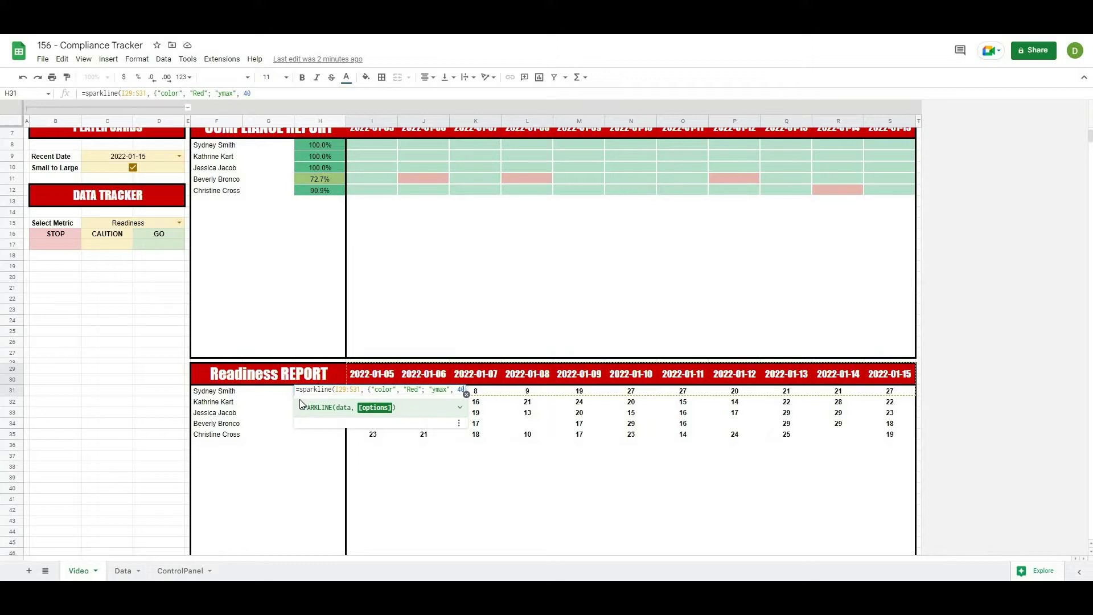
type("})")
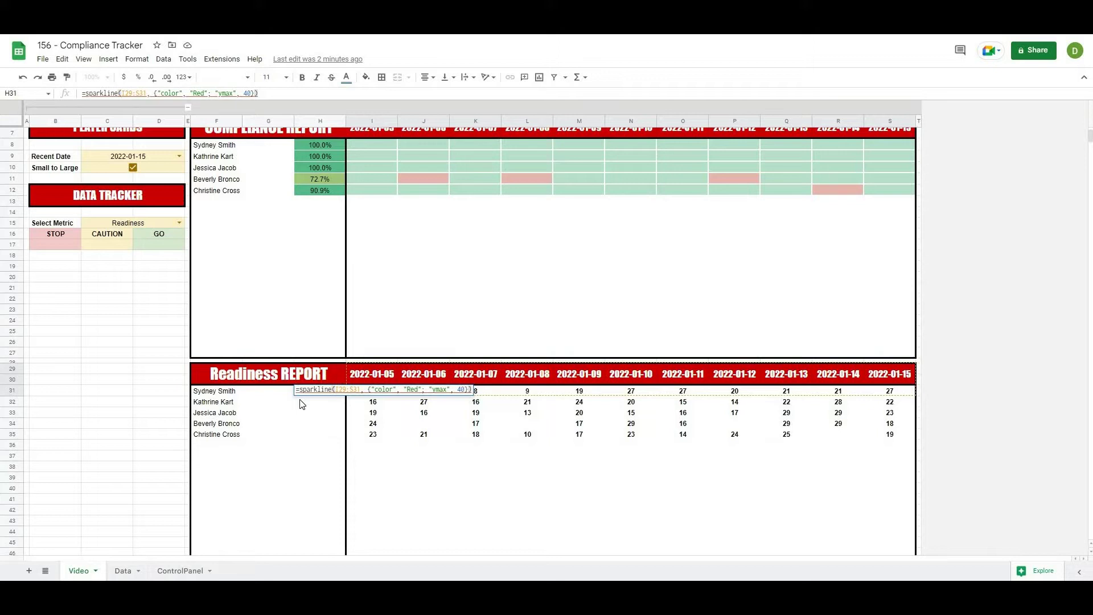
key("Return")
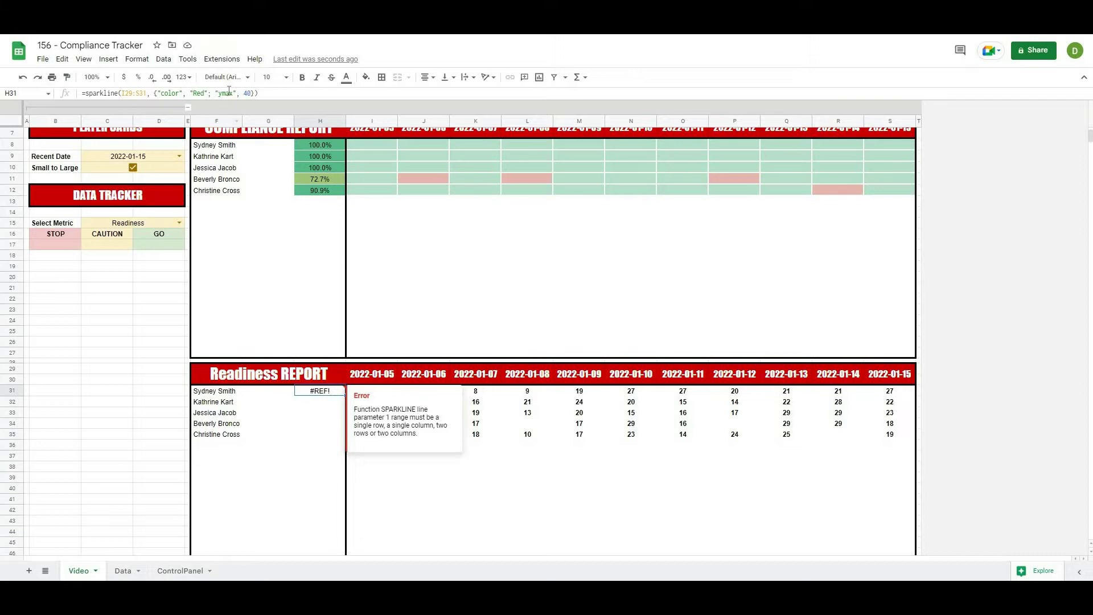
Replace the faulty I29:S31 range with I31:S31 in the H31 sparkline formula.
left_click(272, 93)
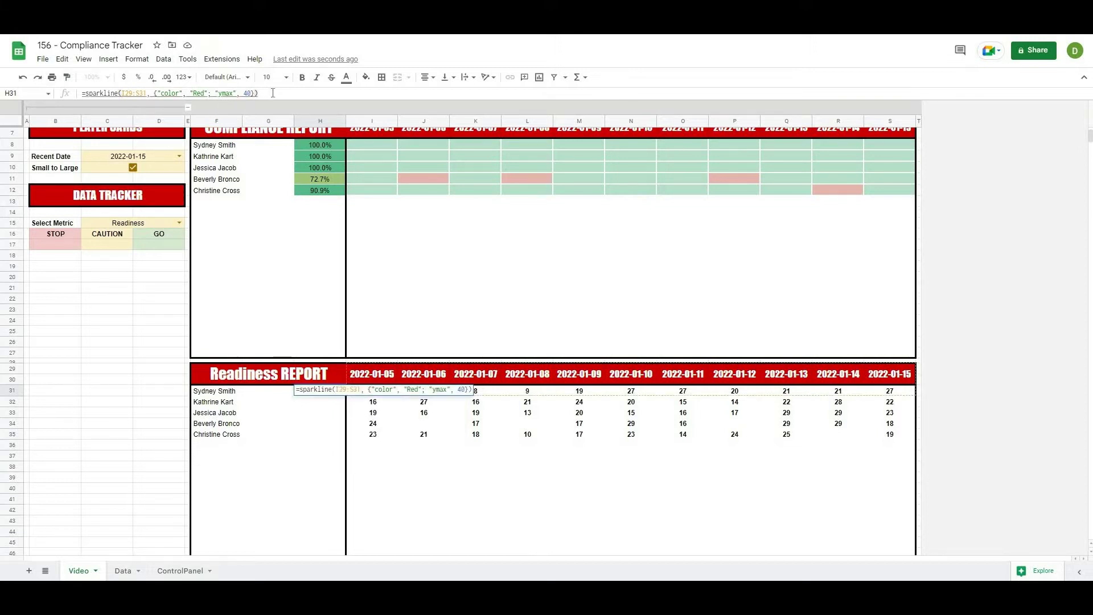
left_click(136, 94)
double_click(135, 94)
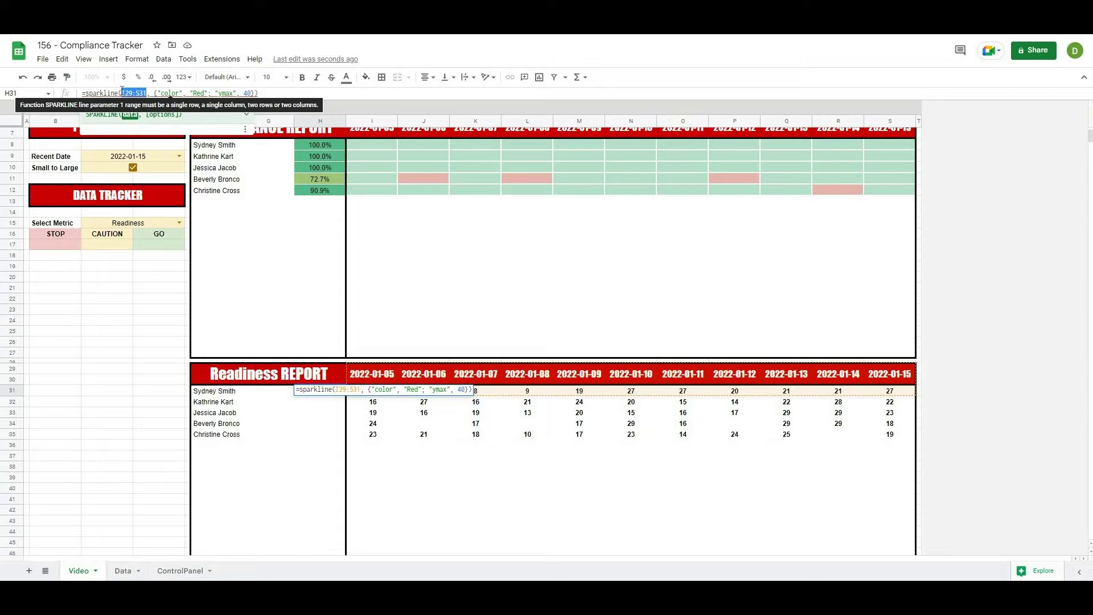
key("BackSpace")
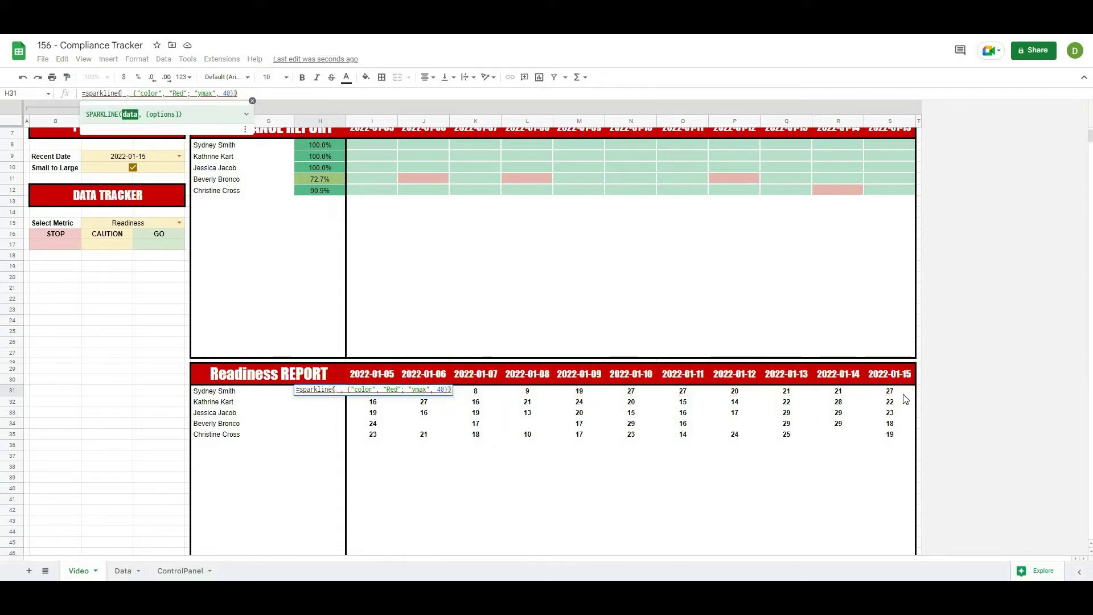
left_click_drag(891, 391, 384, 393)
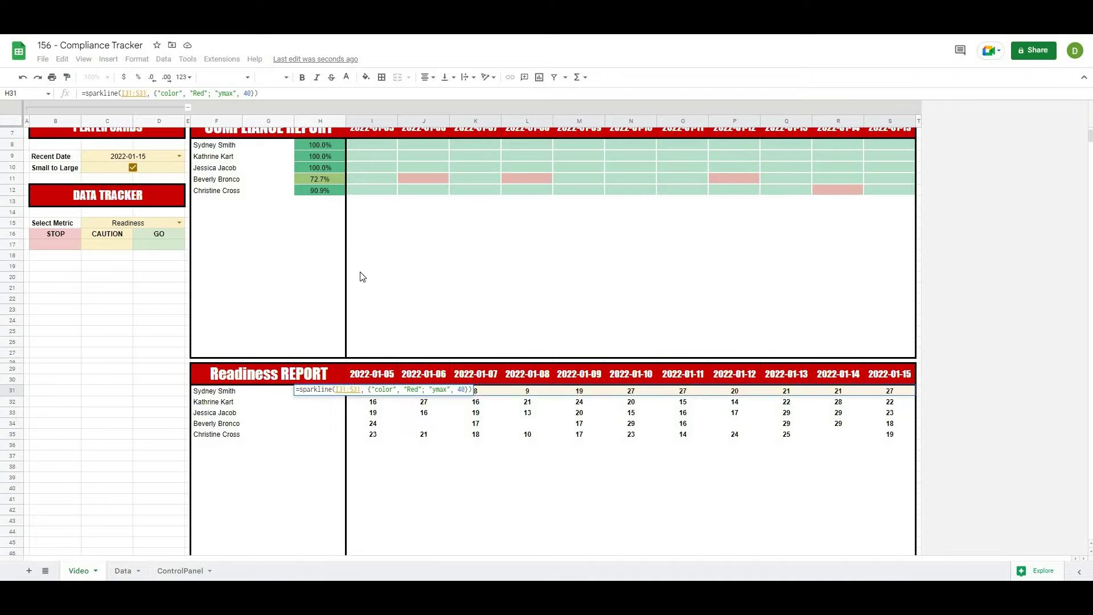
key("Return")
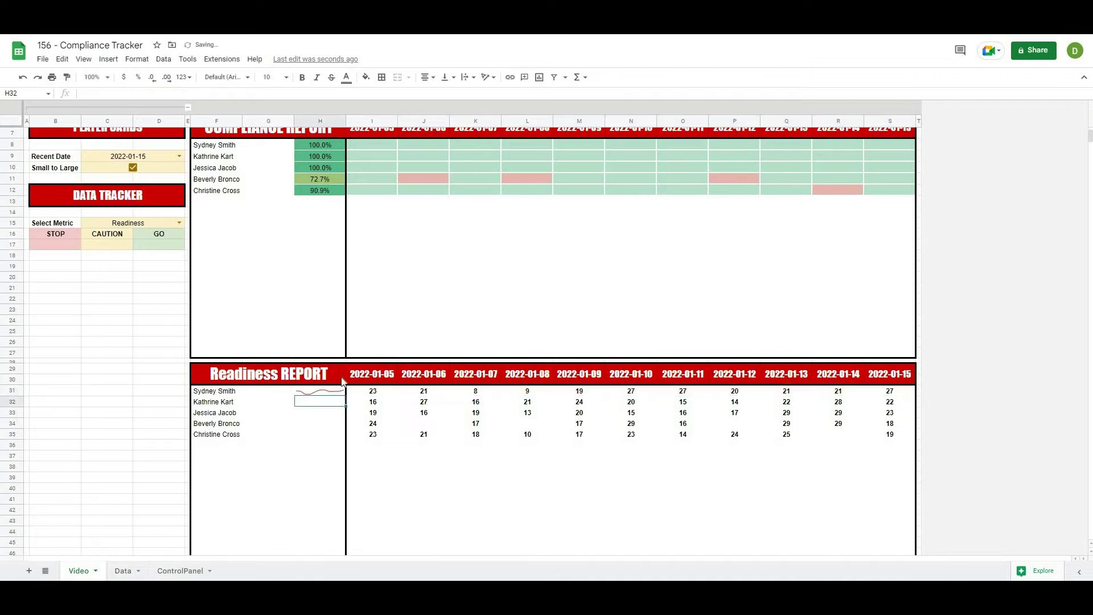
Fill the H31 sparkline down the column and inspect the #N/A error in an empty row.
left_click(315, 392)
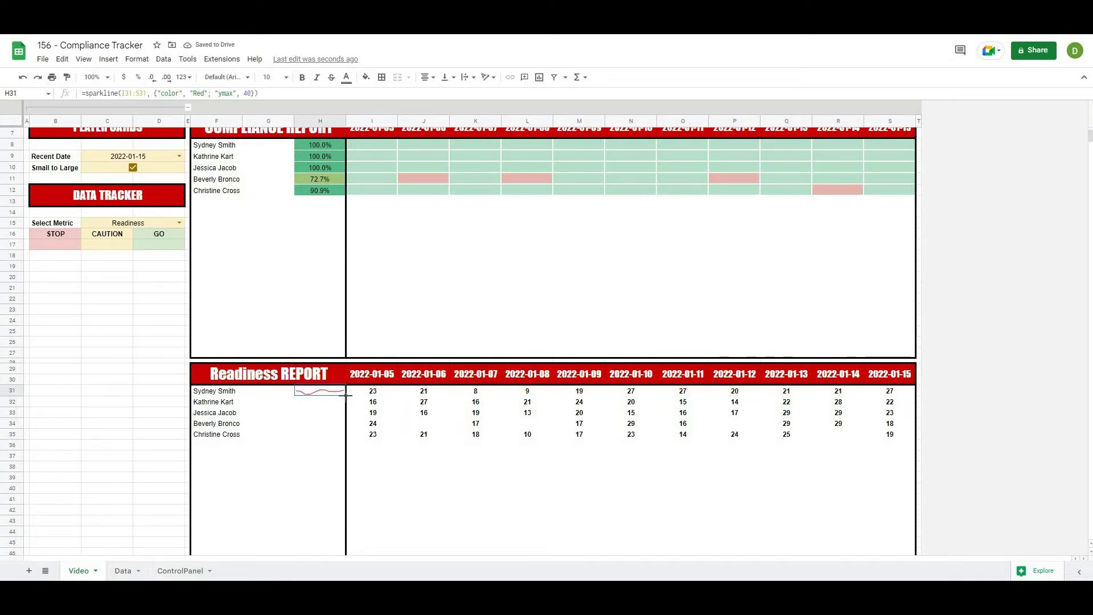
left_click_drag(337, 457, 342, 543)
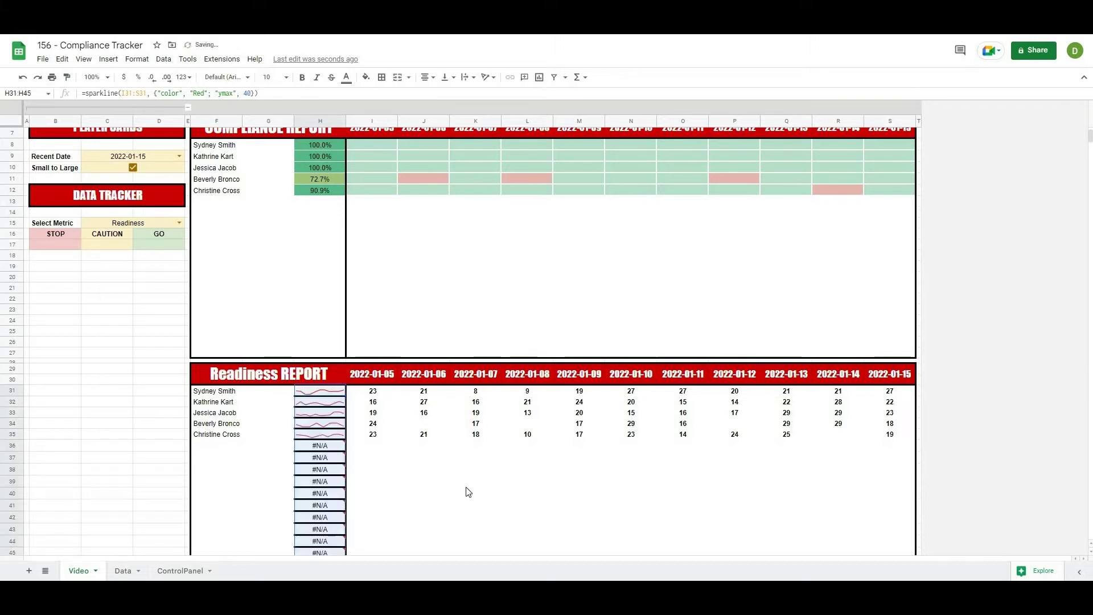
left_click(475, 477)
scroll(318, 393, "down", 2)
left_click(319, 366)
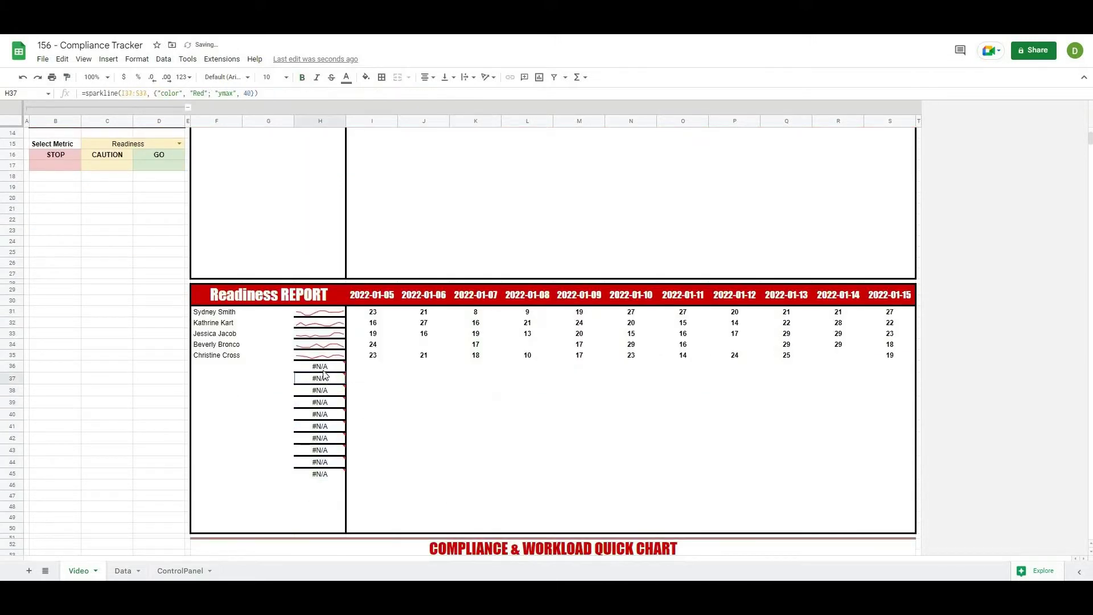
key("Right")
key("Right")
key("Right")
key("Right")
key("Down")
key("Down")
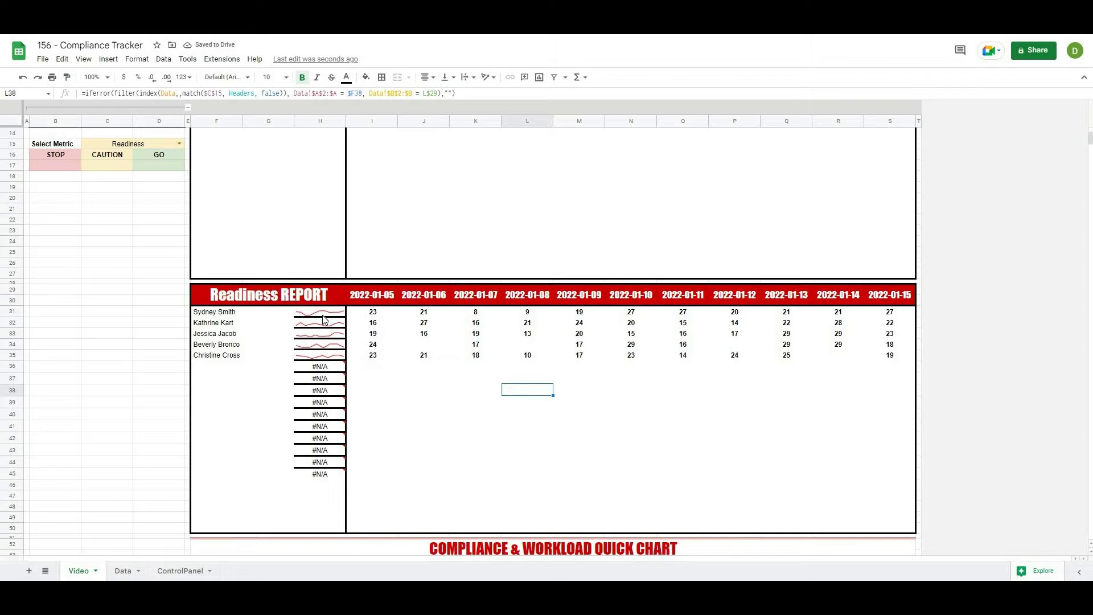
left_click(322, 315)
scroll(212, 189, "up", 5)
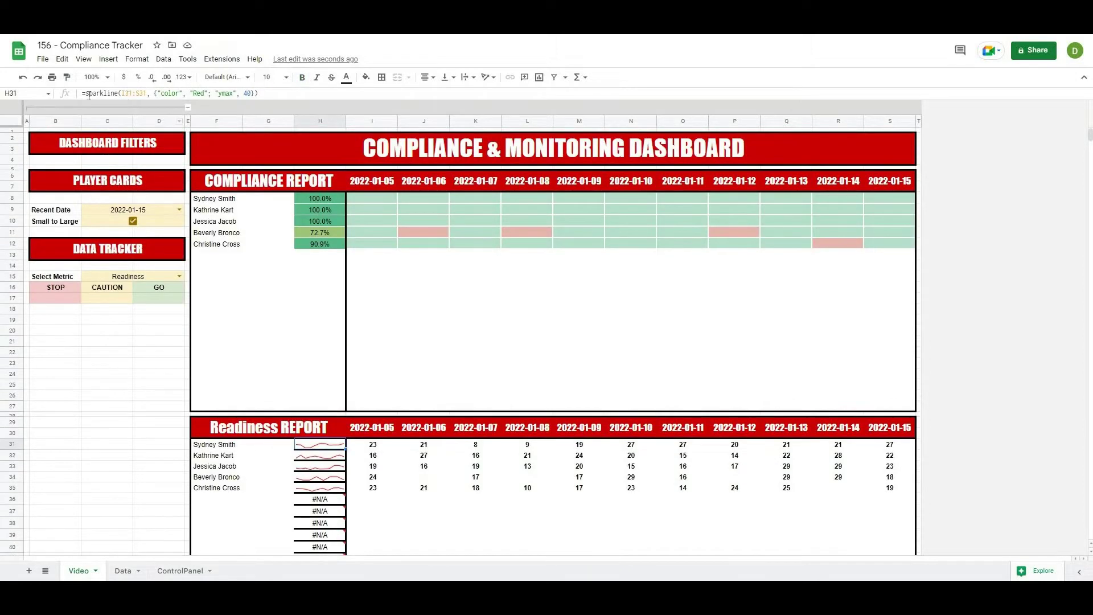
Wrap the H31 SPARKLINE formula in IFERROR with "" as the fallback.
left_click(87, 93)
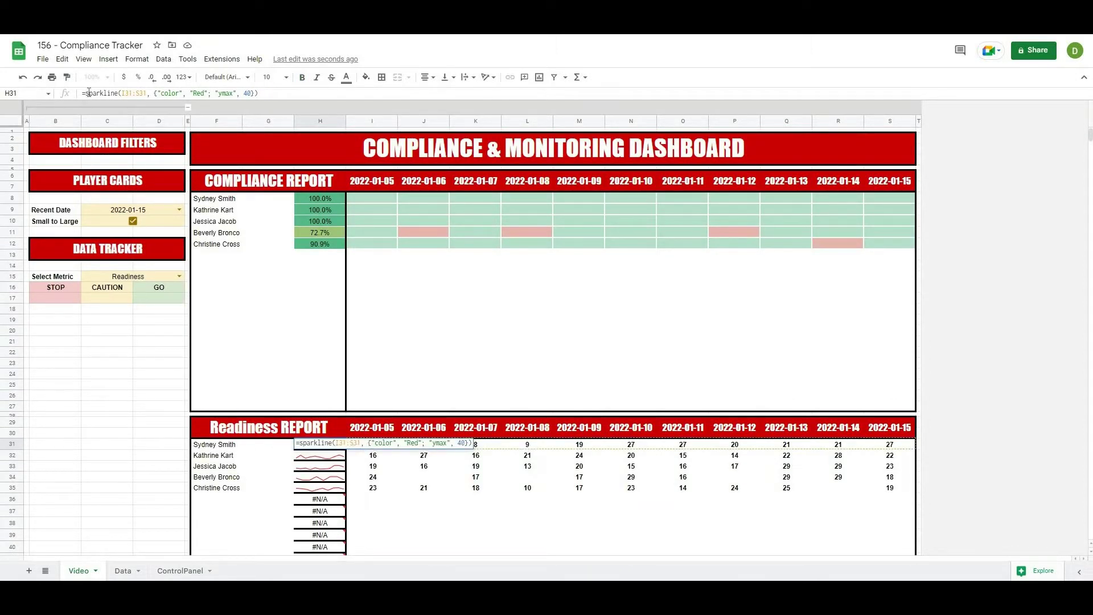
type("iferror(")
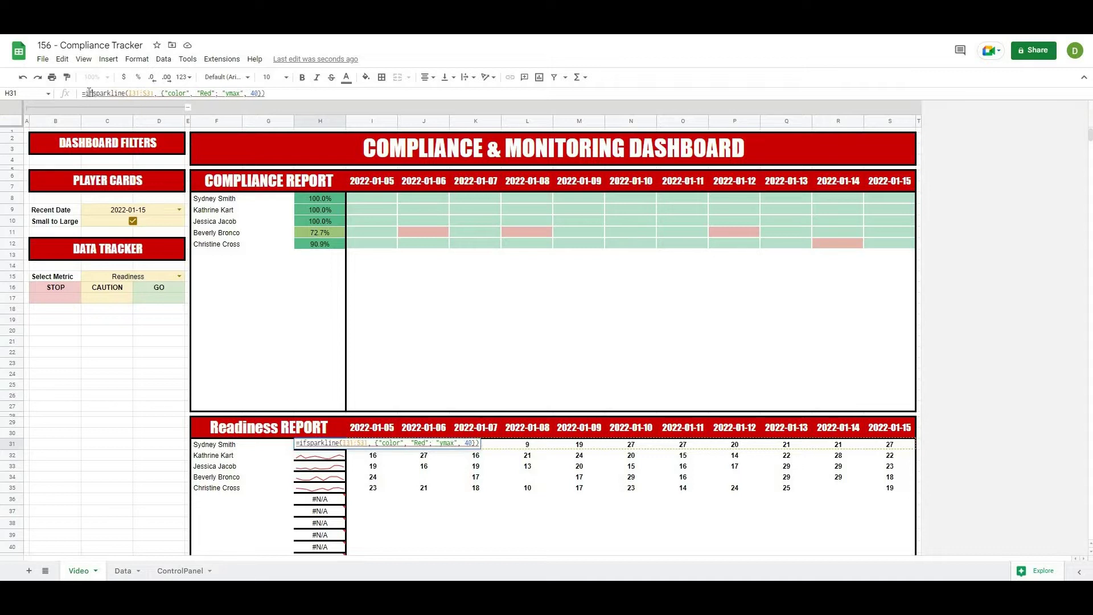
left_click(355, 95)
type(",")
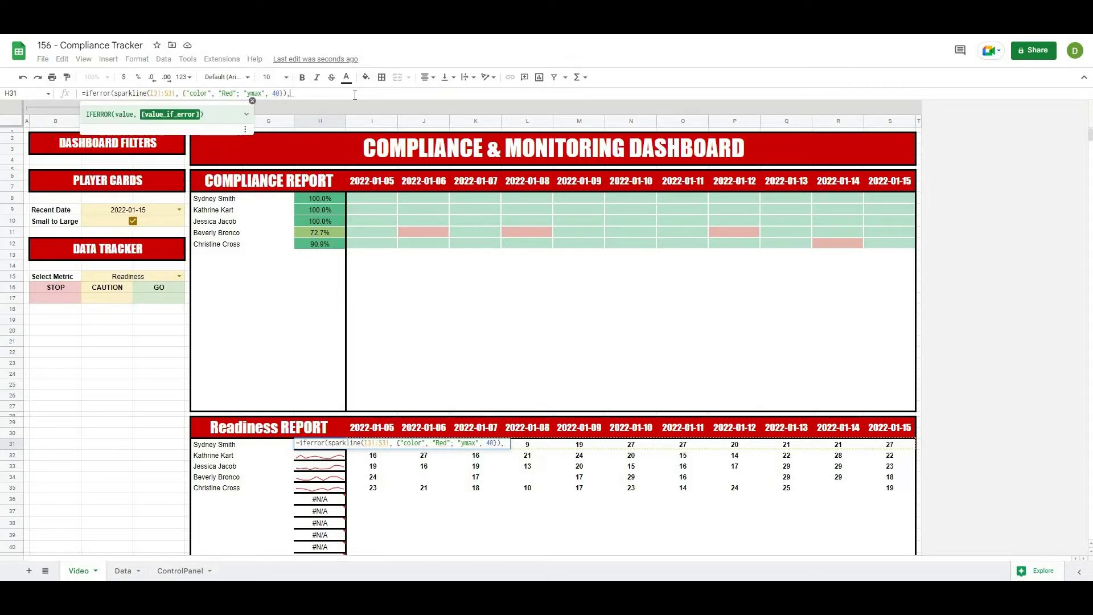
type(" \"")
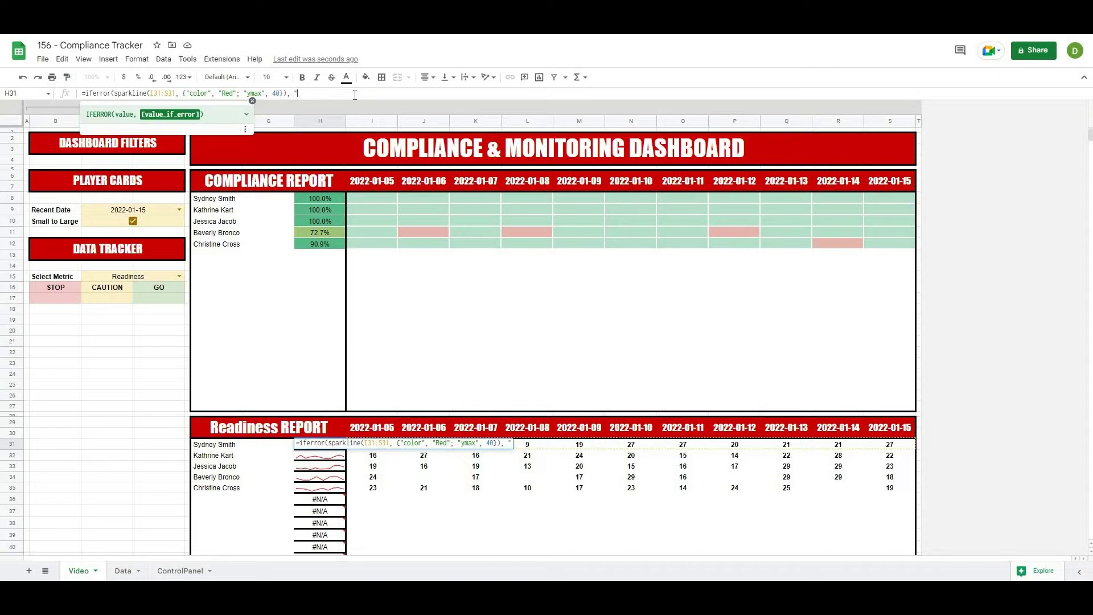
type("\")")
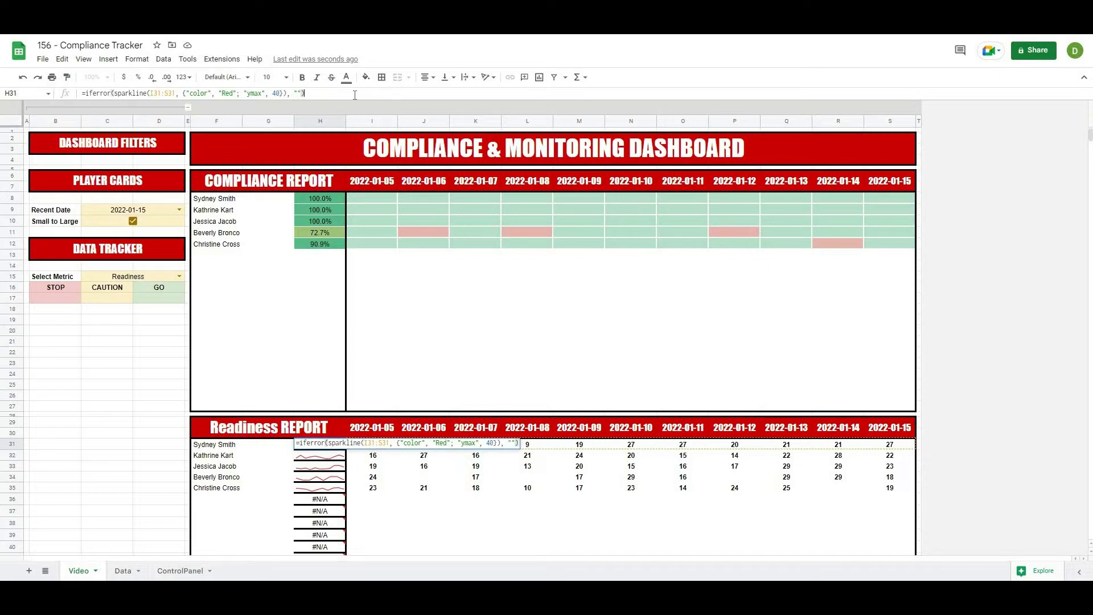
key("Return")
scroll(344, 361, "down", 3)
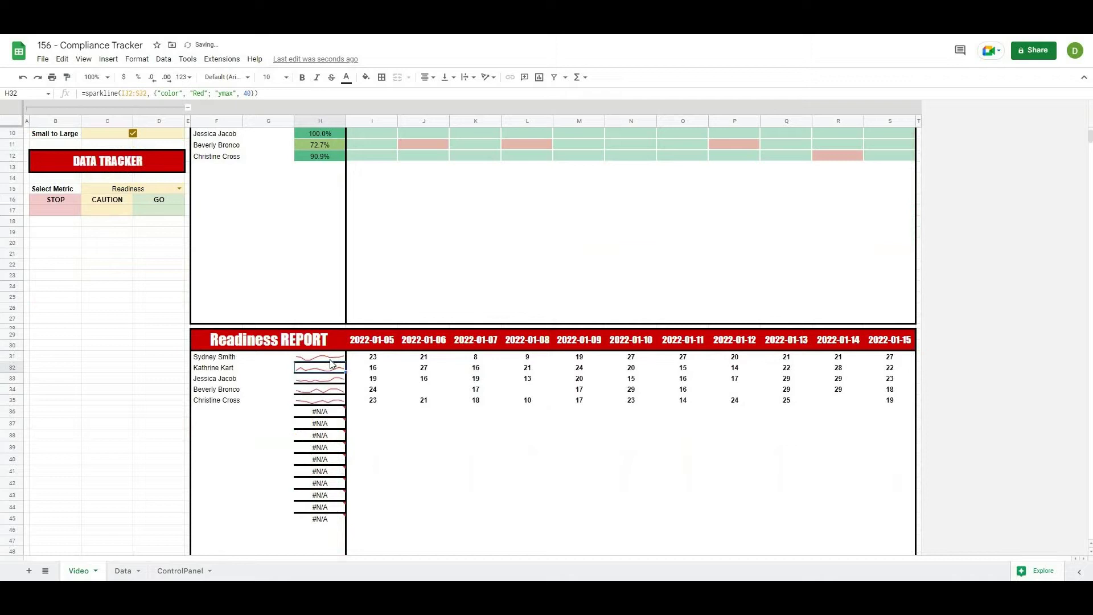
left_click(343, 359)
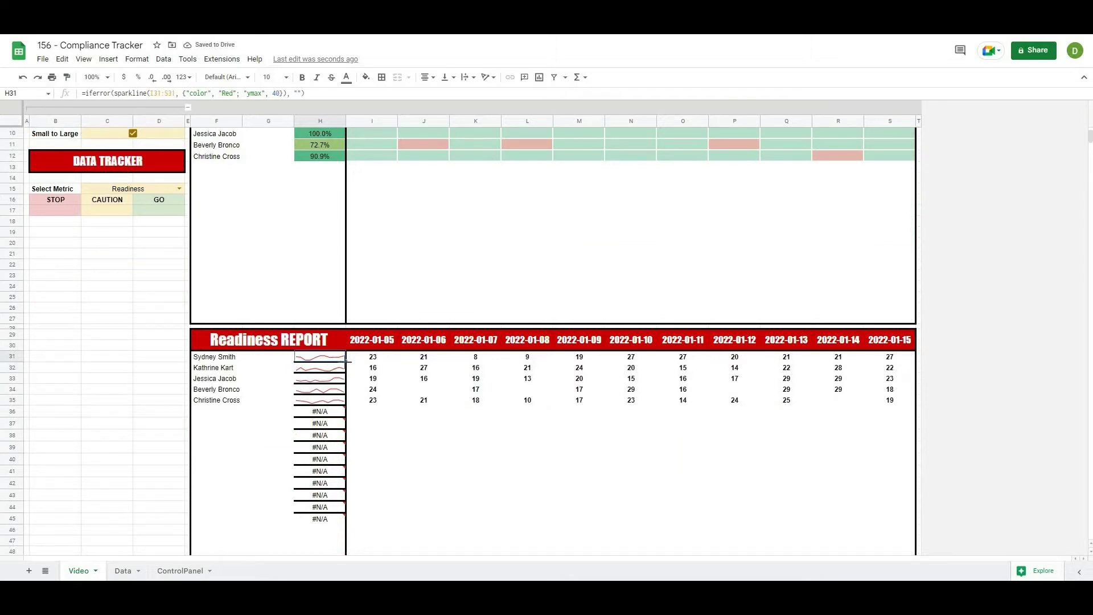
Copy the sparkline down to H50 and give F31:H50 a thick outer border.
left_click_drag(346, 361, 216, 291)
left_click(473, 399)
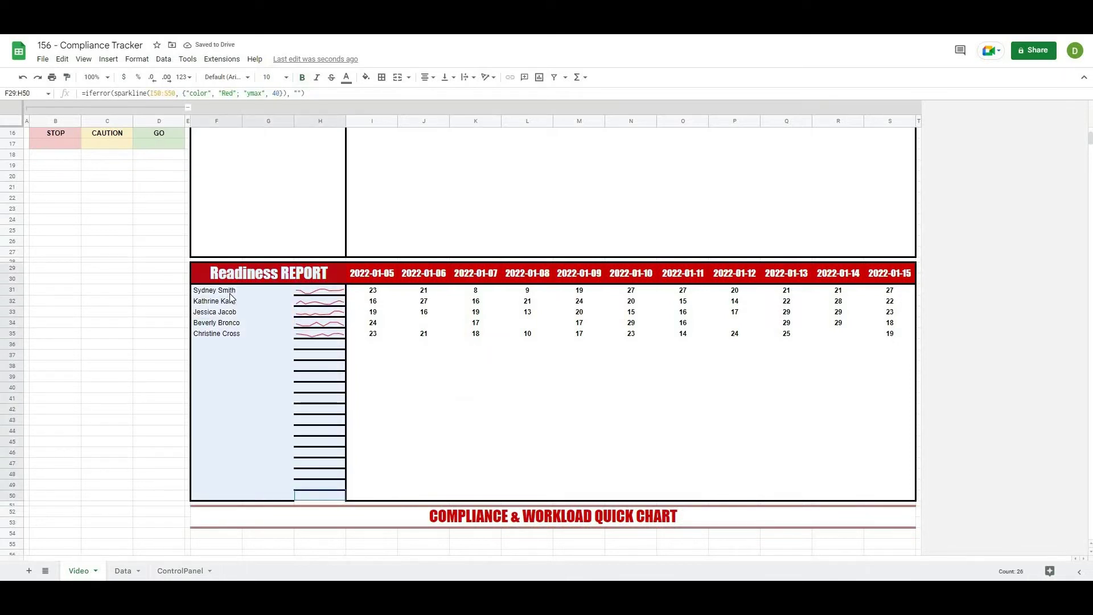
left_click(366, 78)
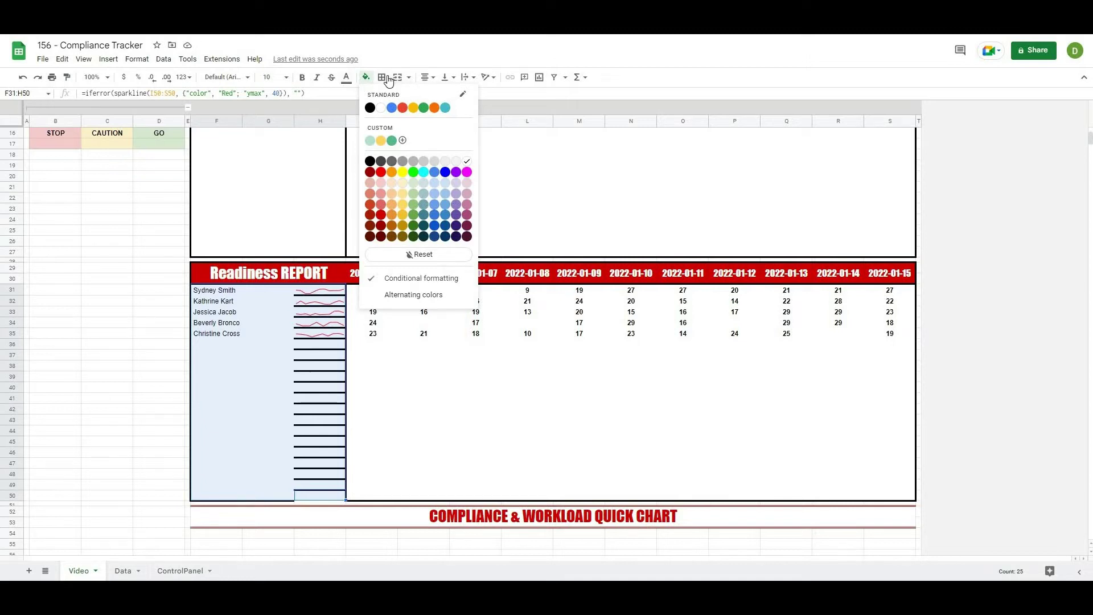
left_click(381, 77)
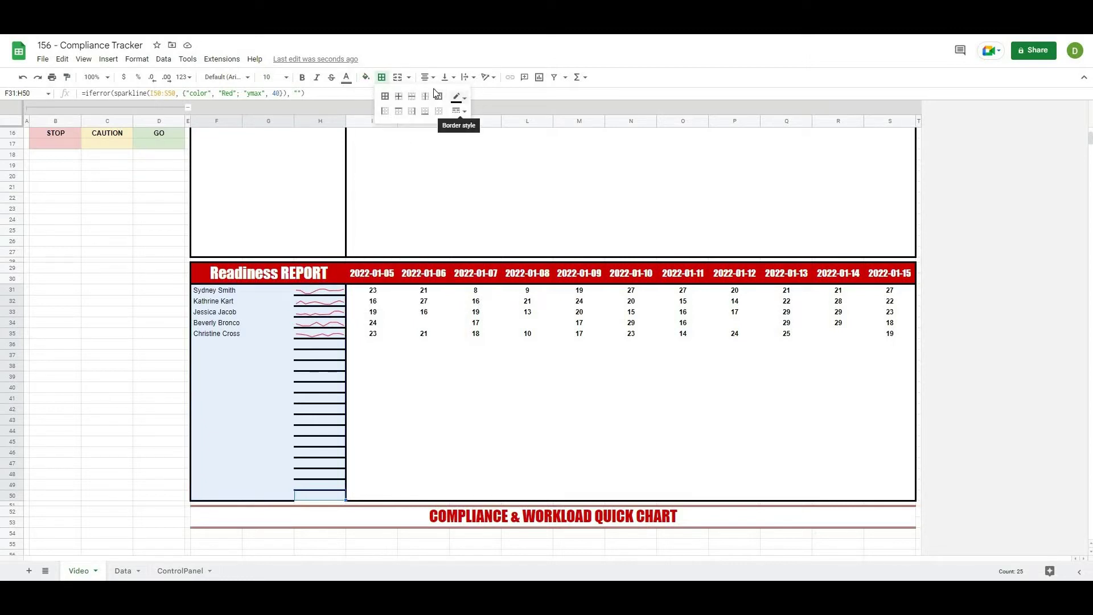
left_click(439, 98)
left_click(460, 111)
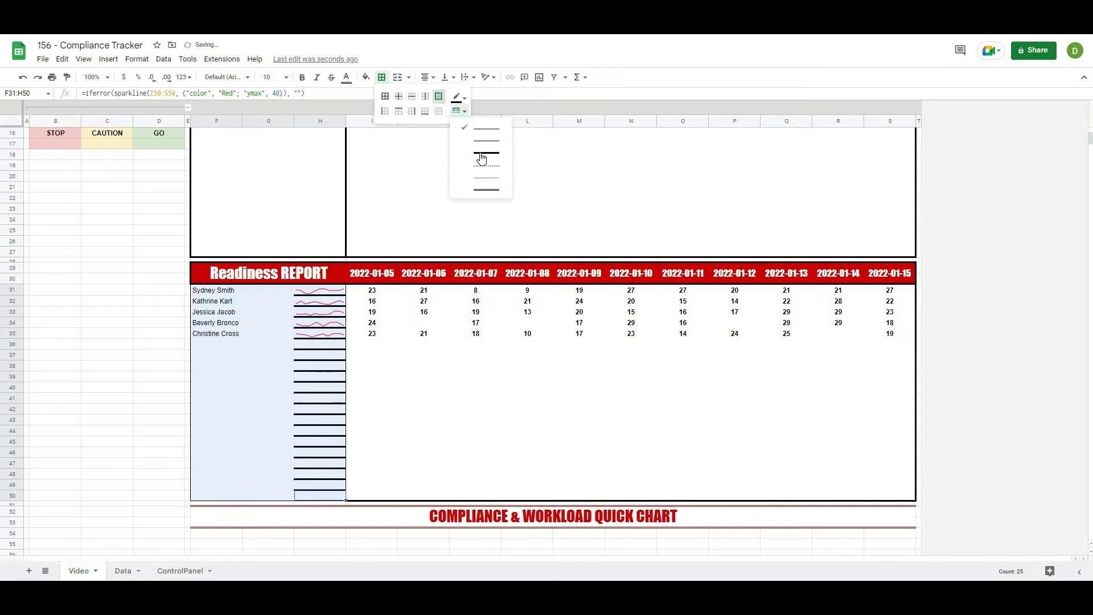
left_click(480, 155)
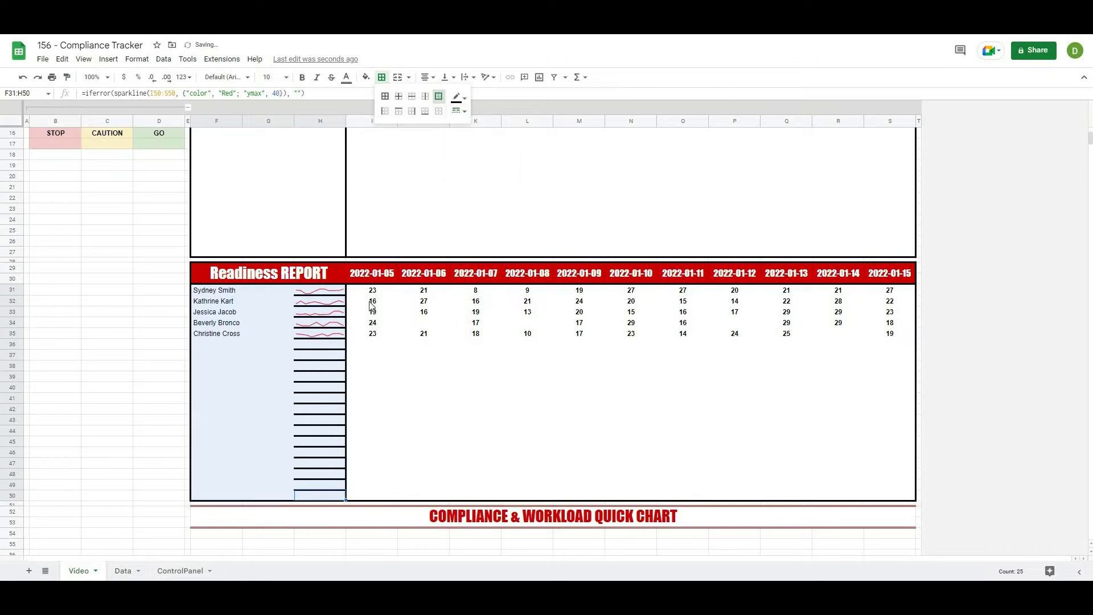
Add thin white inner horizontal borders to F31:H50.
left_click(402, 97)
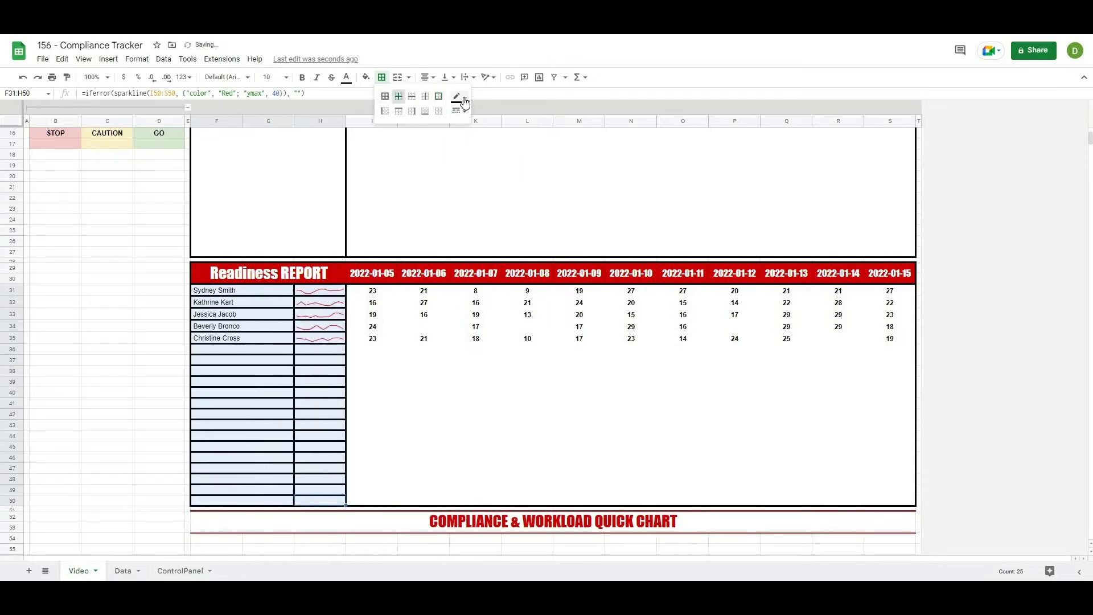
left_click(458, 98)
left_click(471, 128)
left_click(459, 111)
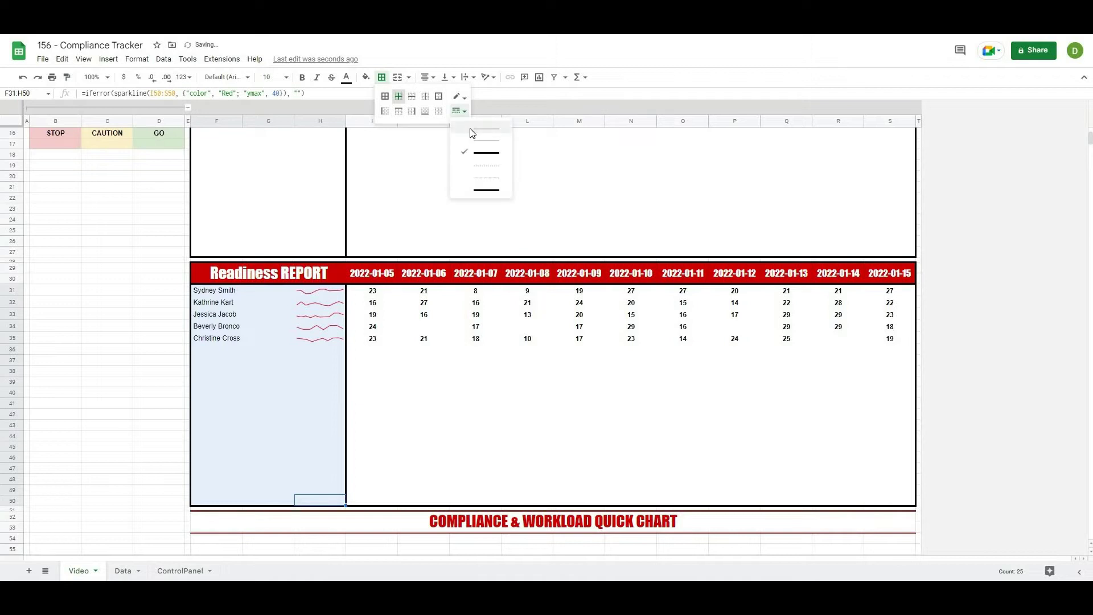
left_click(469, 132)
left_click(456, 447)
scroll(154, 458, "up", 3)
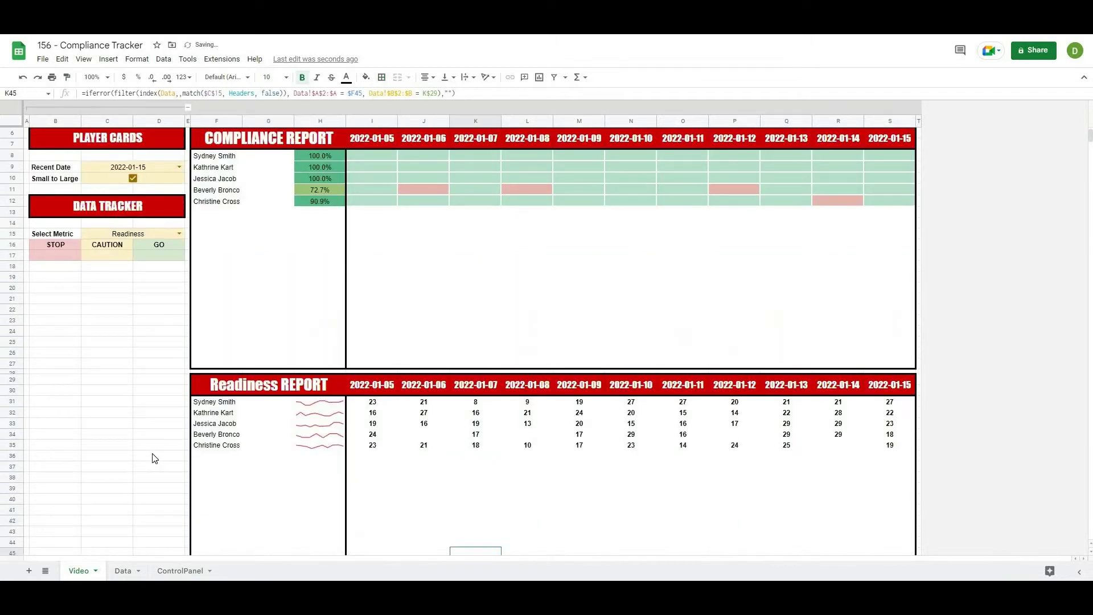
scroll(154, 459, "down", 1)
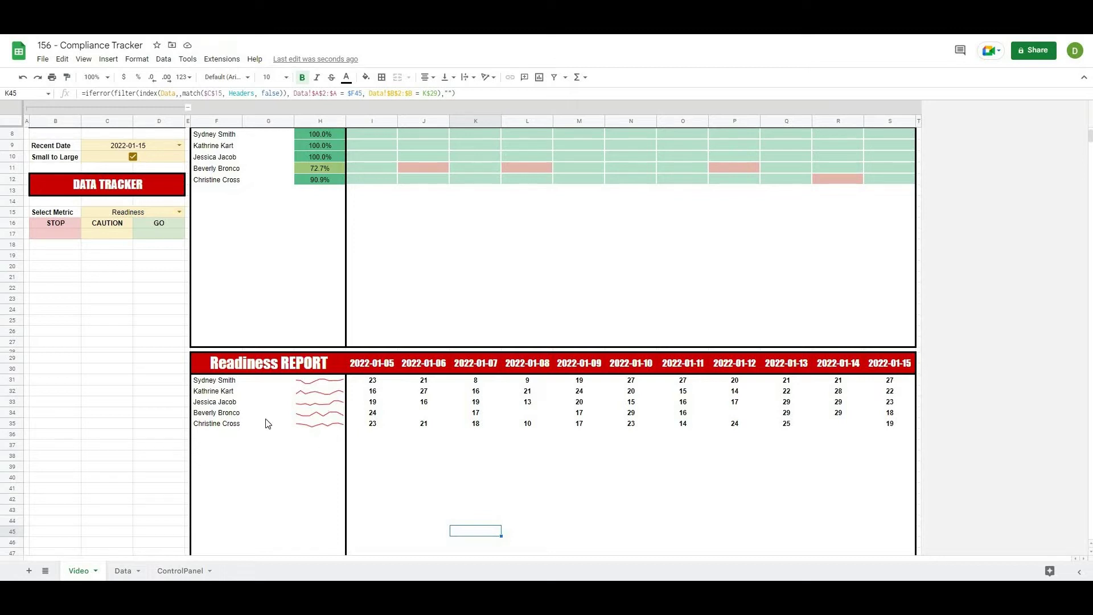
Look over the STOP and CAUTION threshold cells and check readiness values on the Data sheet.
left_click(279, 450)
scroll(279, 450, "up", 3)
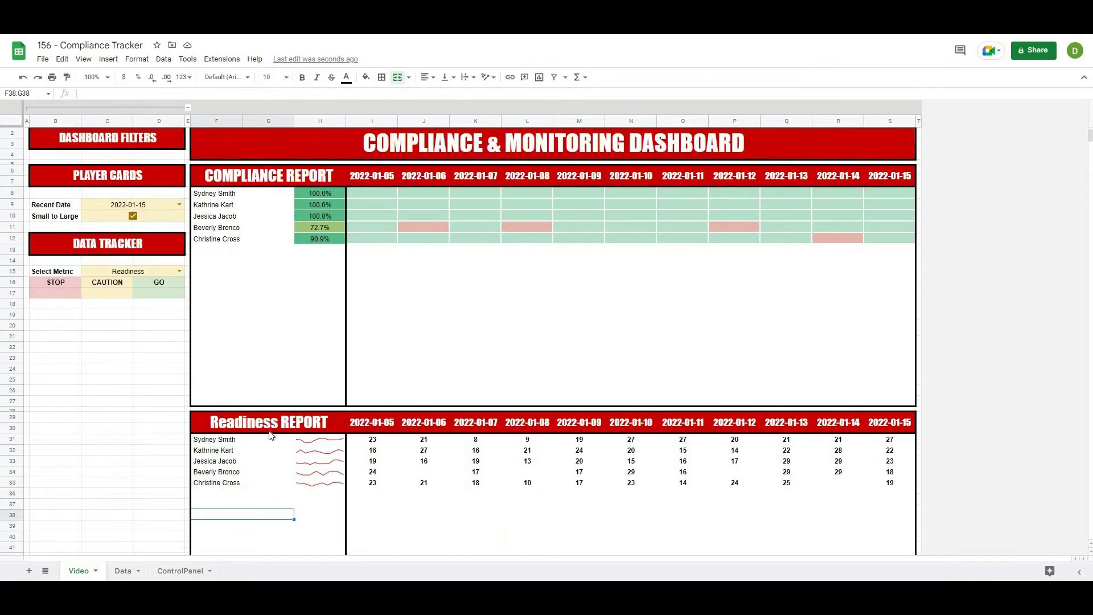
left_click(55, 292)
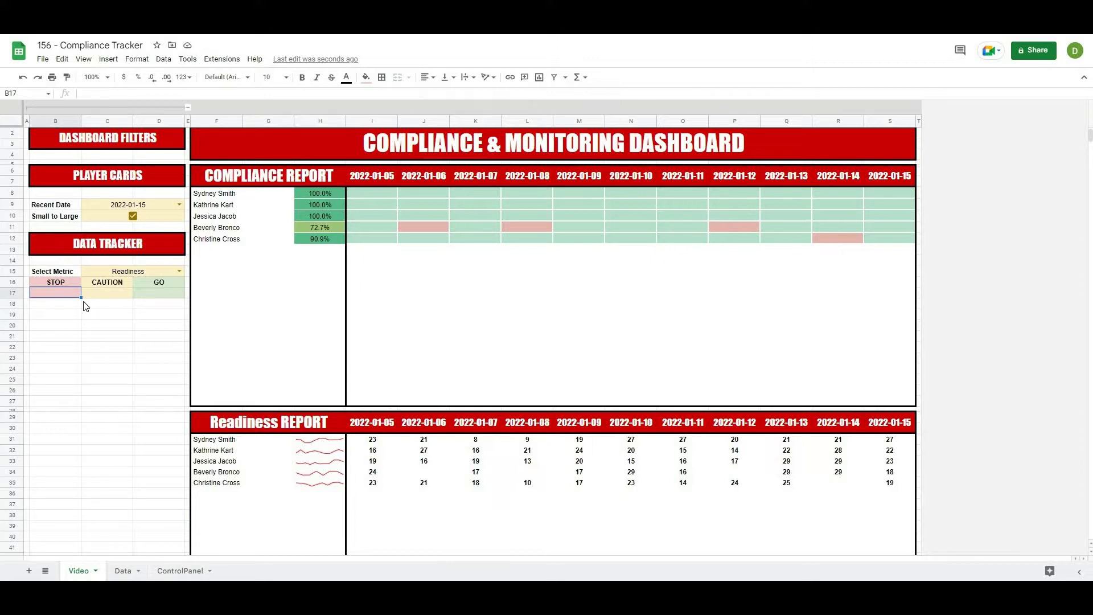
left_click(103, 320)
left_click(110, 295)
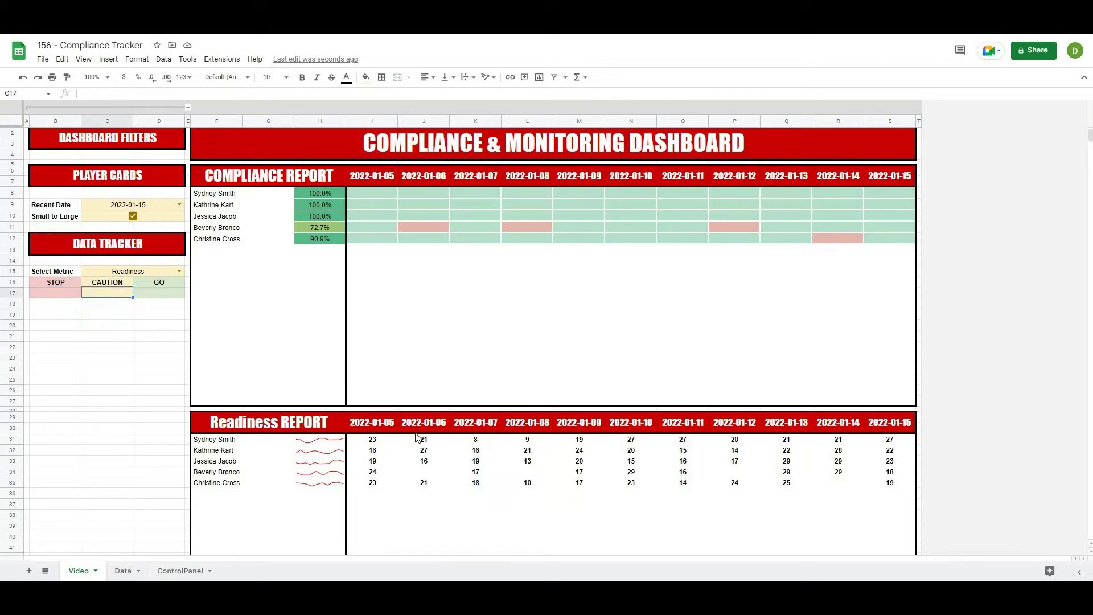
left_click(123, 571)
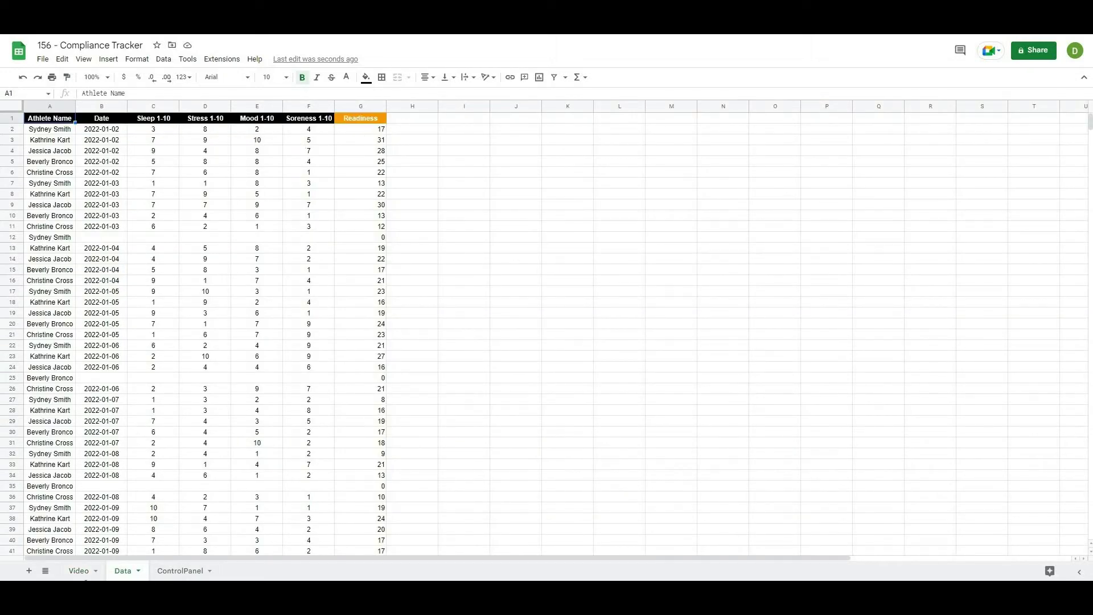
key("ctrl+shift+Page_Up")
Enter thresholds of 20 for STOP, 25 for CAUTION and 30 for GO in B17:D17.
key("Right")
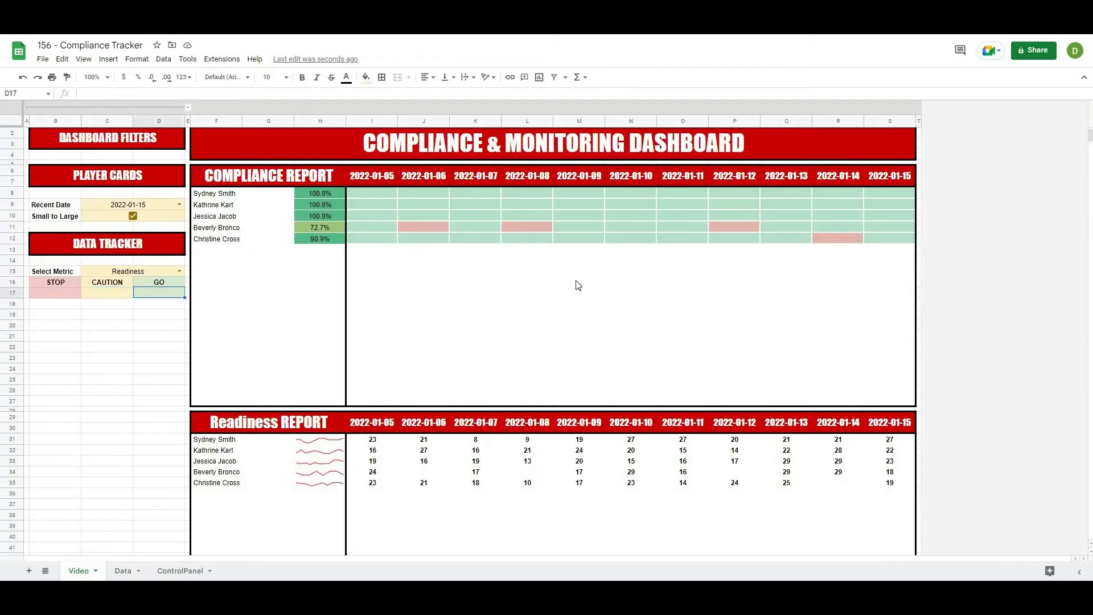
type("30")
key("Return")
key("Left")
key("Up")
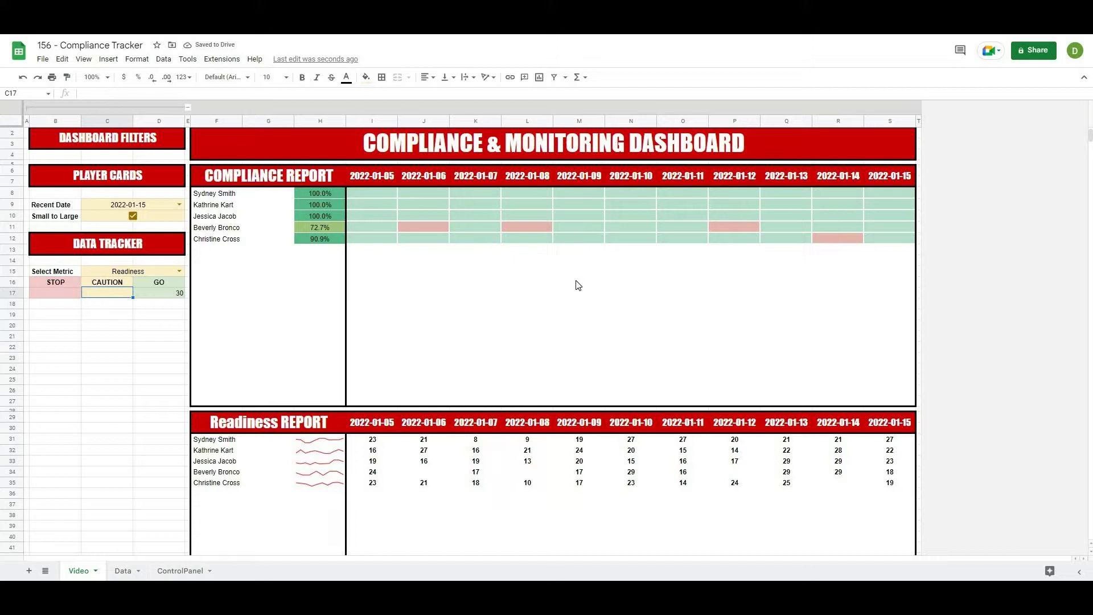
type("20")
key("Left")
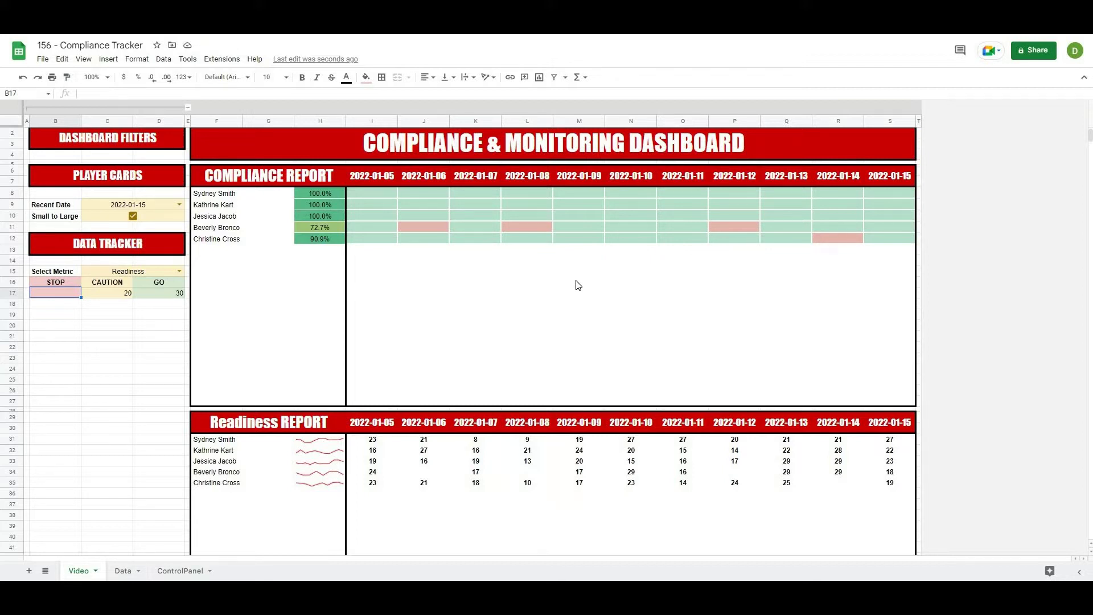
type("19")
key("Tab")
type("25")
key("Return")
key("Up")
type("20")
key("Return")
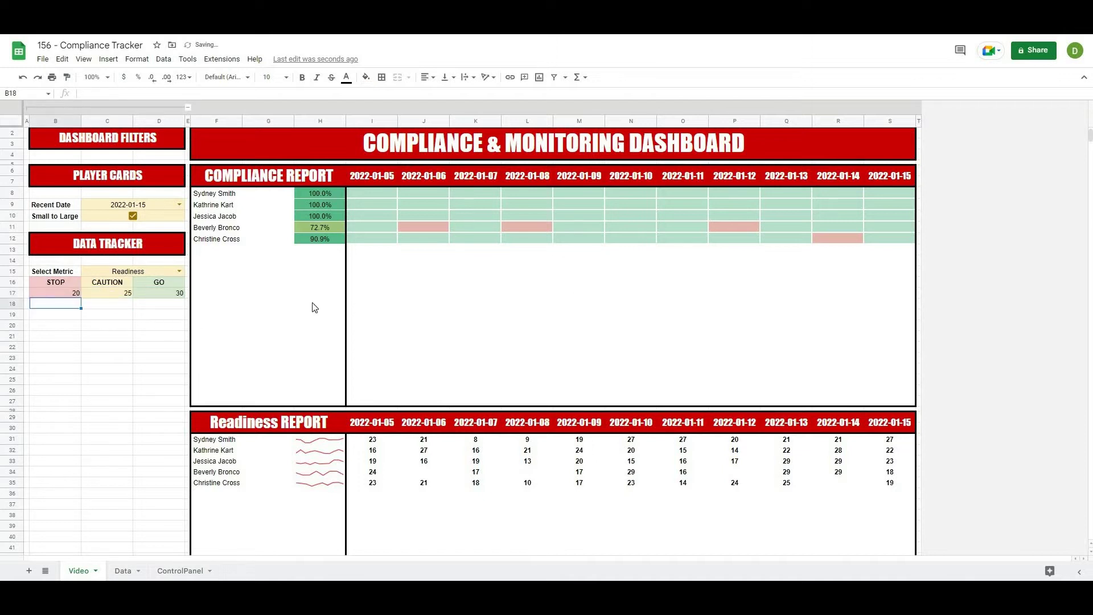
Select the threshold values B17:D17 to align them horizontally.
left_click(154, 313)
left_click_drag(153, 298, 56, 293)
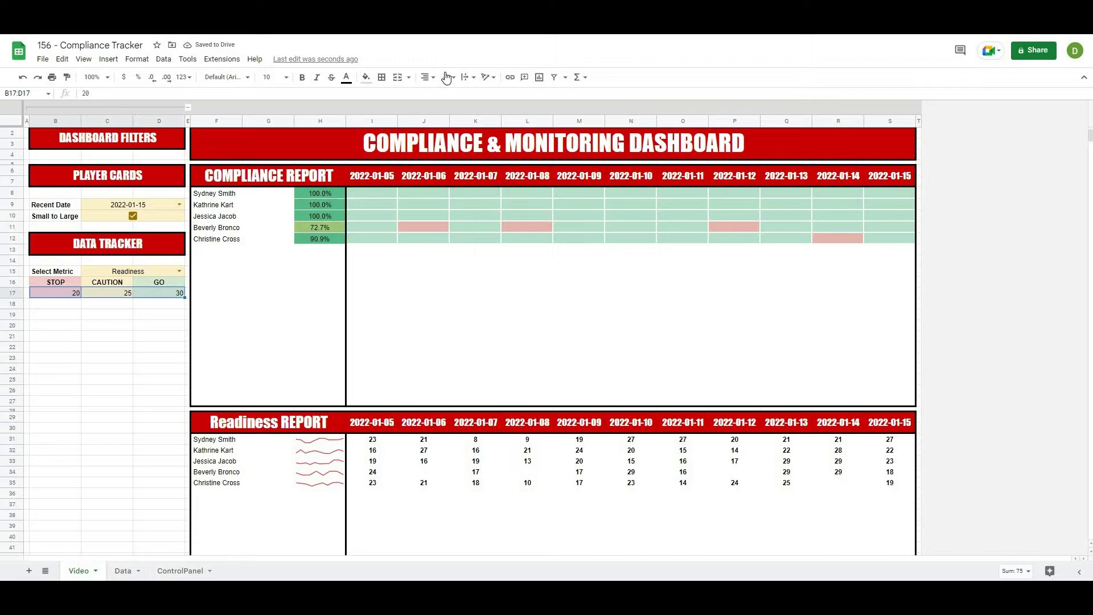
left_click(428, 77)
Centre the threshold values in B17:D17.
left_click(436, 95)
left_click(53, 431)
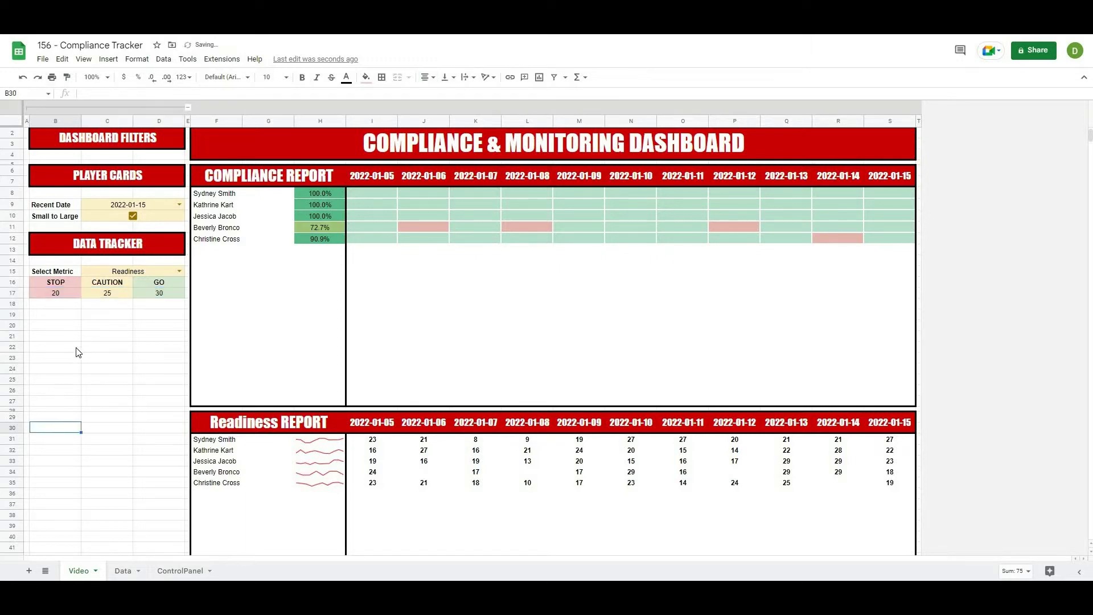
scroll(89, 365, "down", 2)
scroll(89, 365, "down", 2)
scroll(87, 312, "up", 1)
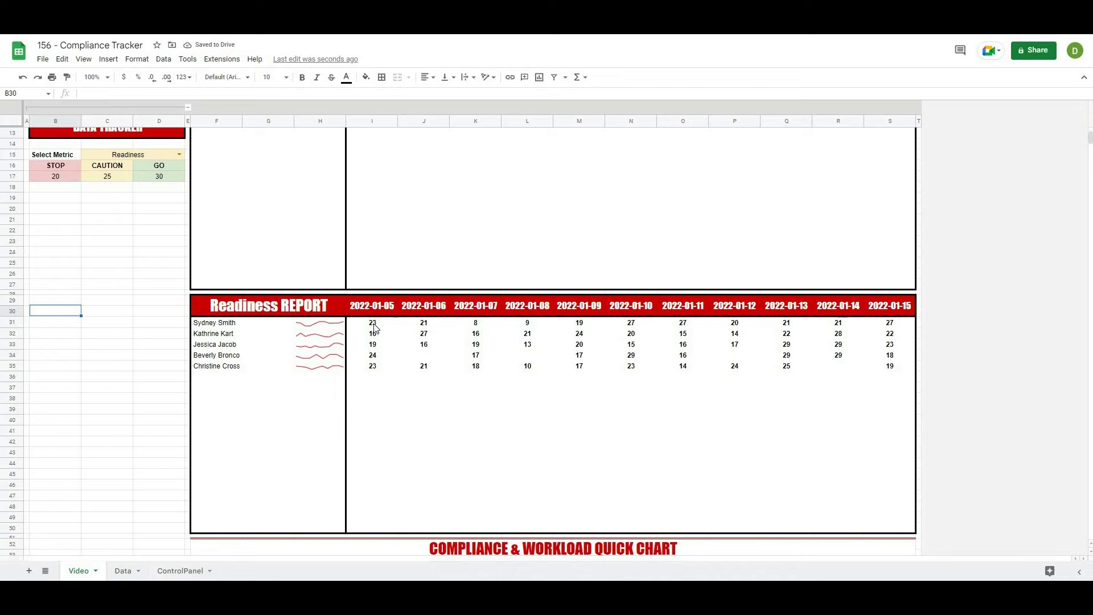
Start a conditional formatting rule on I31:S50 with the condition 'Is empty'.
left_click_drag(372, 322, 424, 344)
left_click_drag(855, 502, 905, 527)
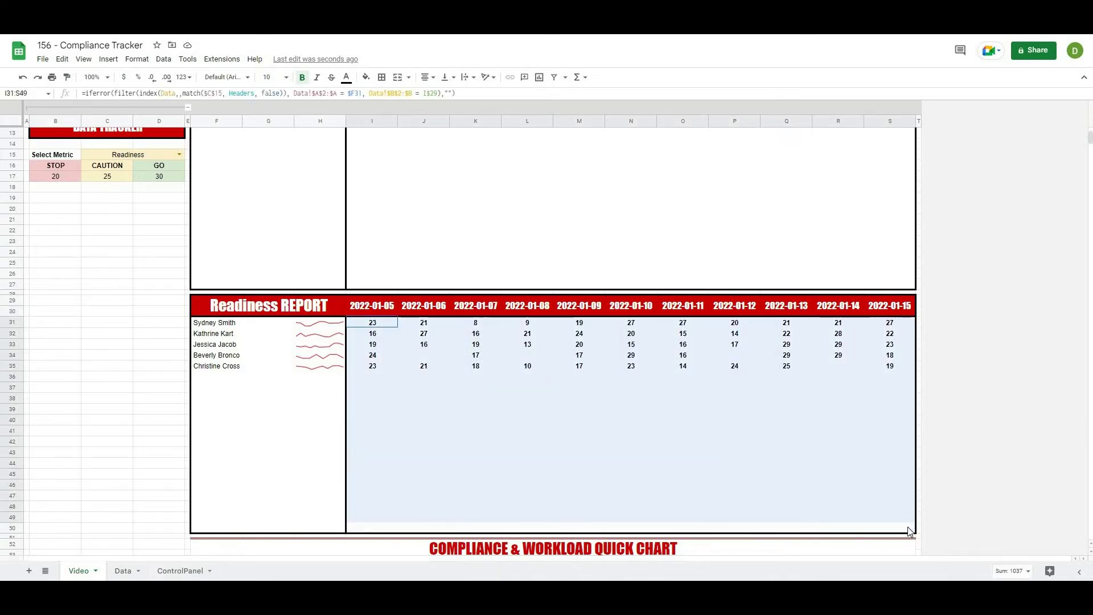
left_click(139, 59)
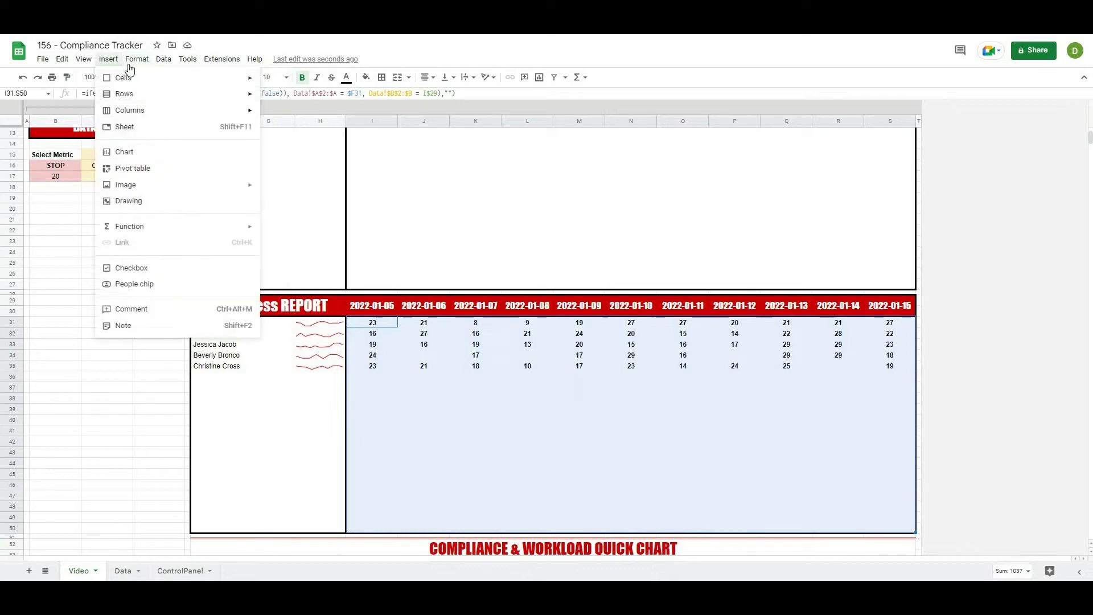
left_click(167, 236)
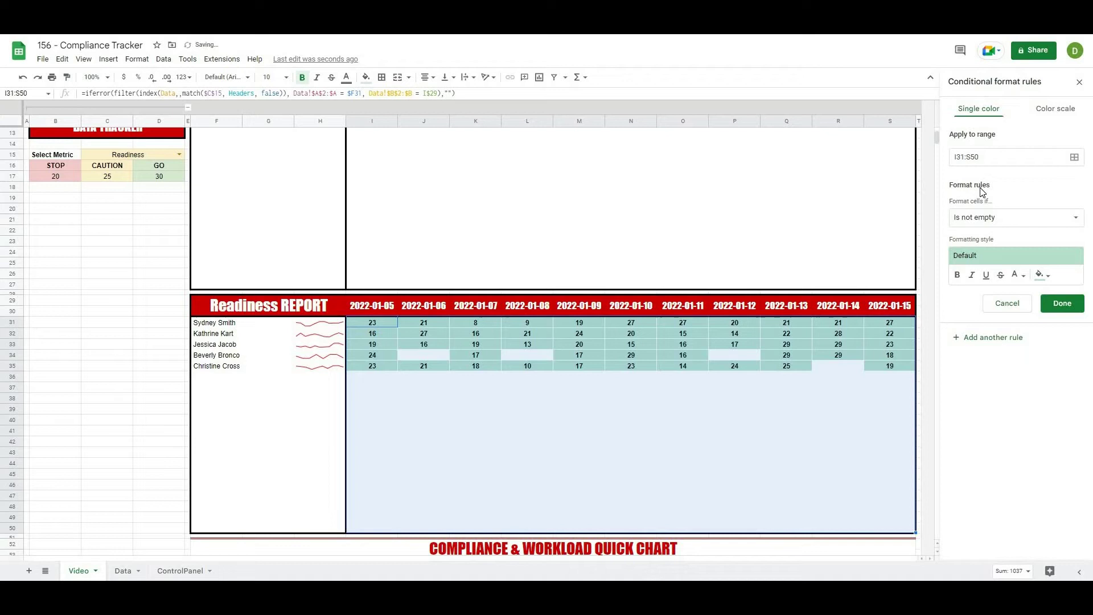
left_click(1019, 219)
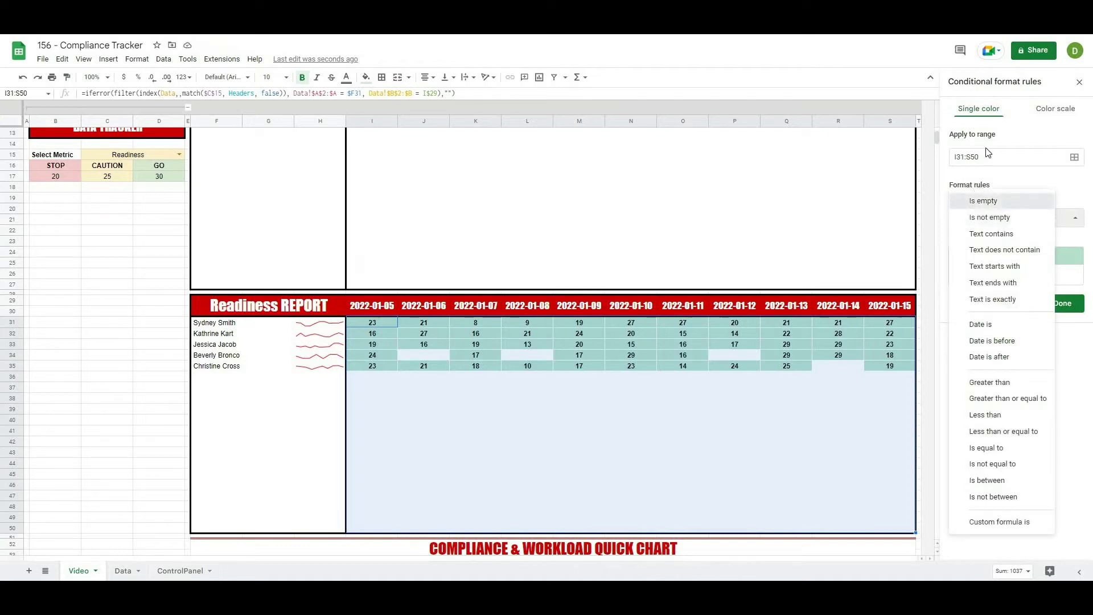
left_click(975, 201)
Give the empty-cell rule white text and white fill, and confirm it.
left_click(1051, 276)
left_click(1019, 275)
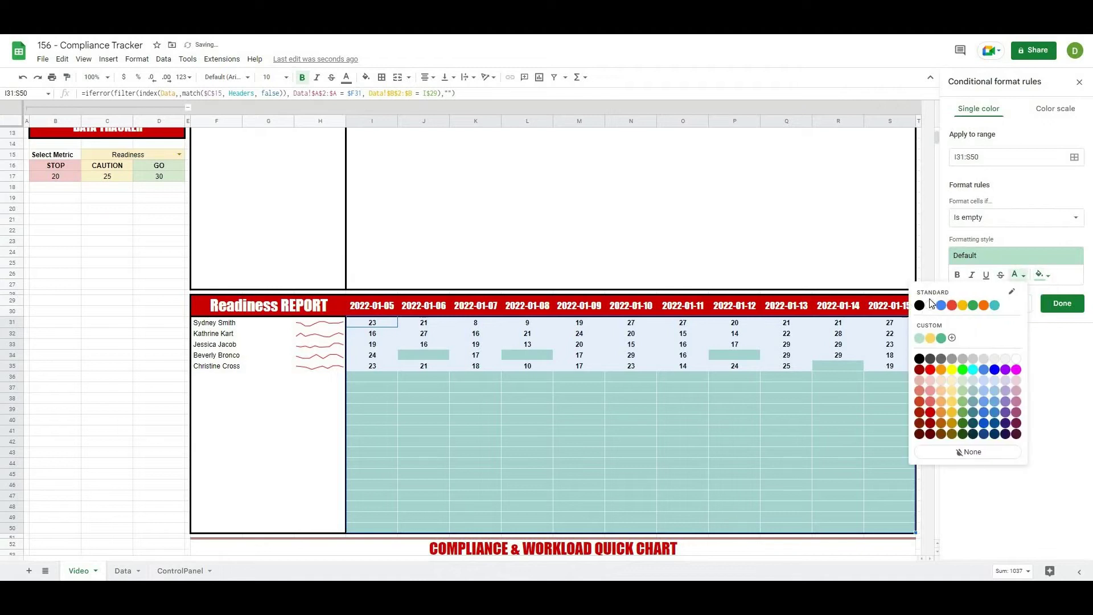
left_click(931, 306)
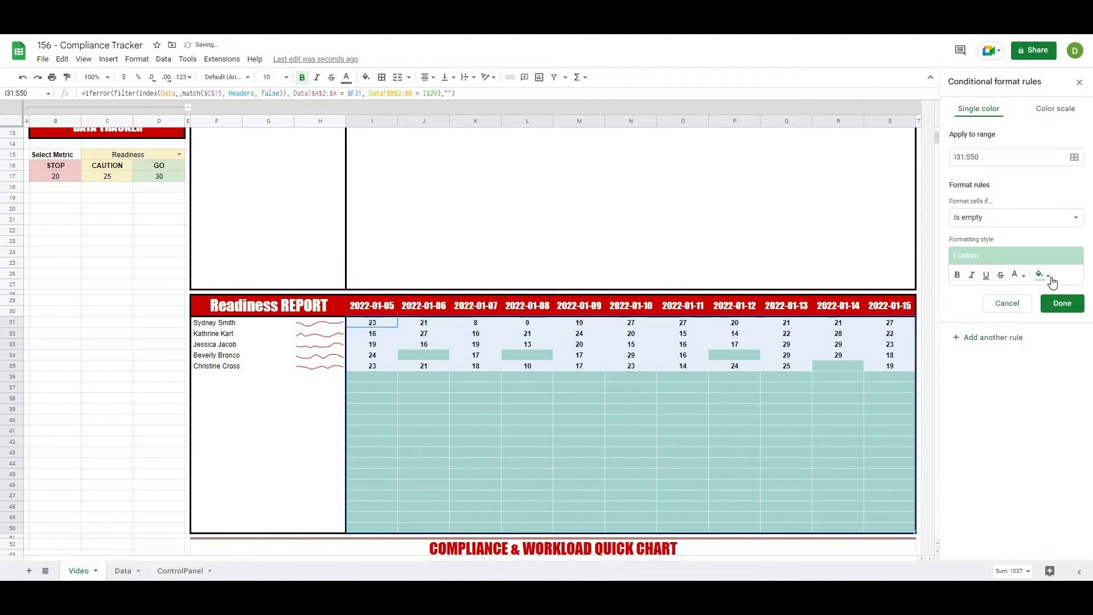
left_click(1041, 275)
left_click(955, 306)
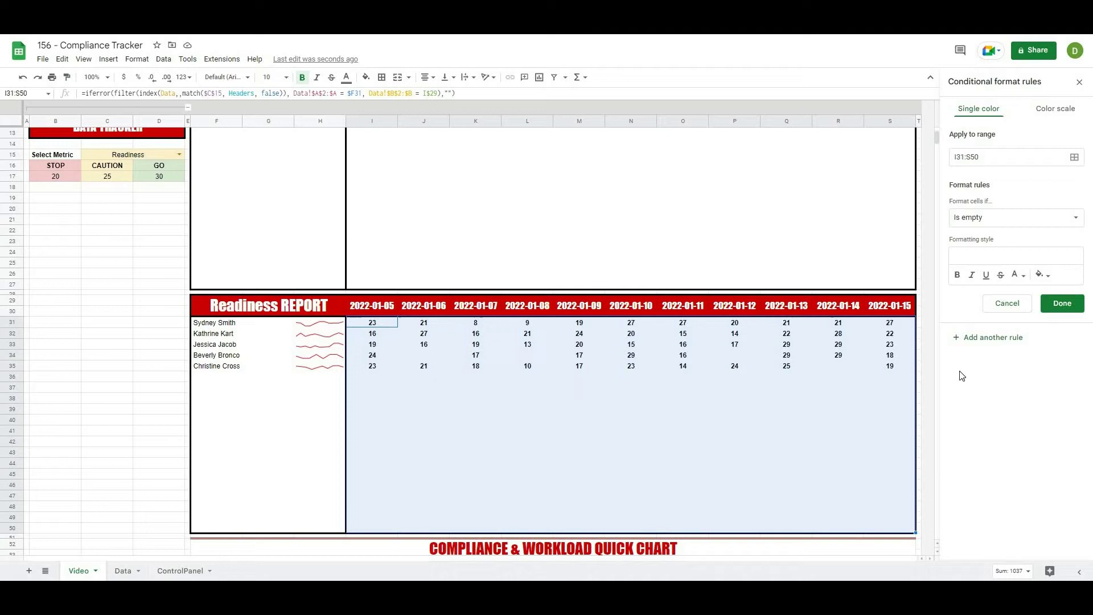
left_click(1062, 304)
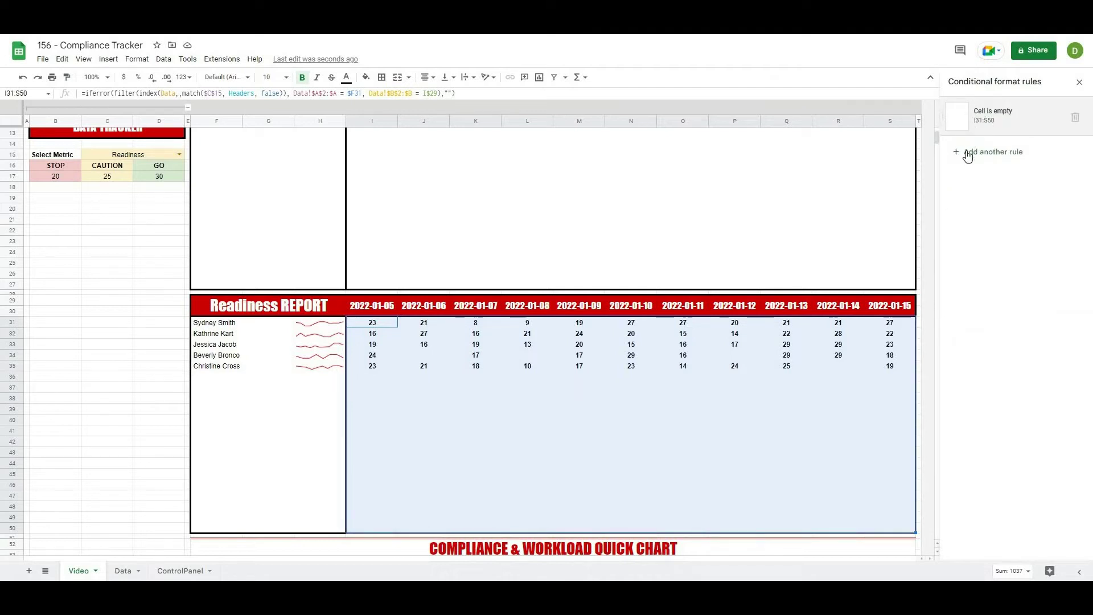
Reselect I31:S50 and add another conditional formatting rule for it.
left_click(948, 120)
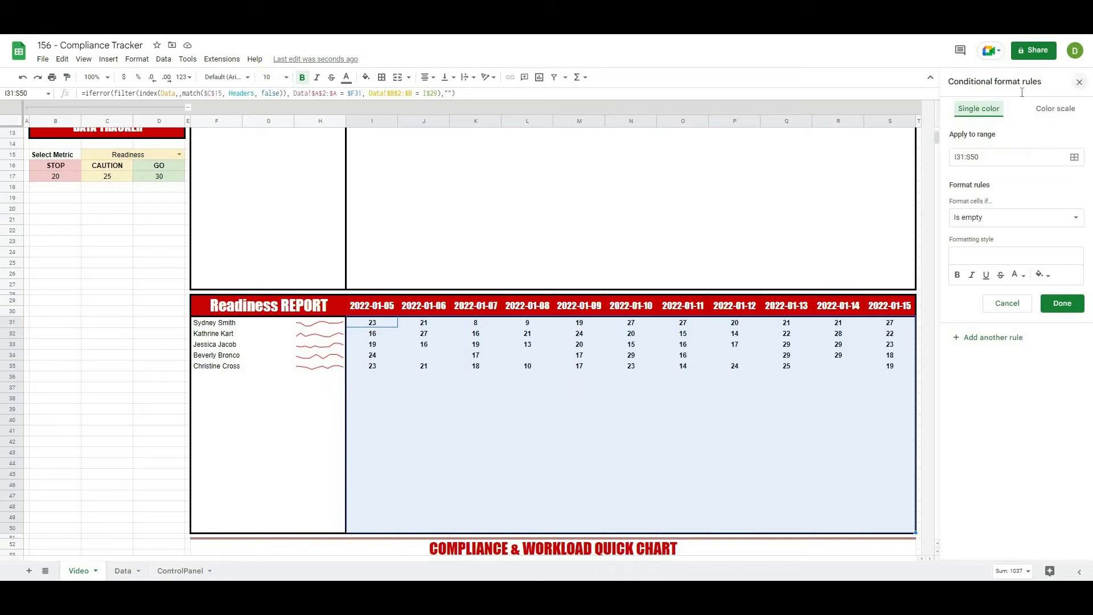
left_click(1079, 82)
left_click(367, 334)
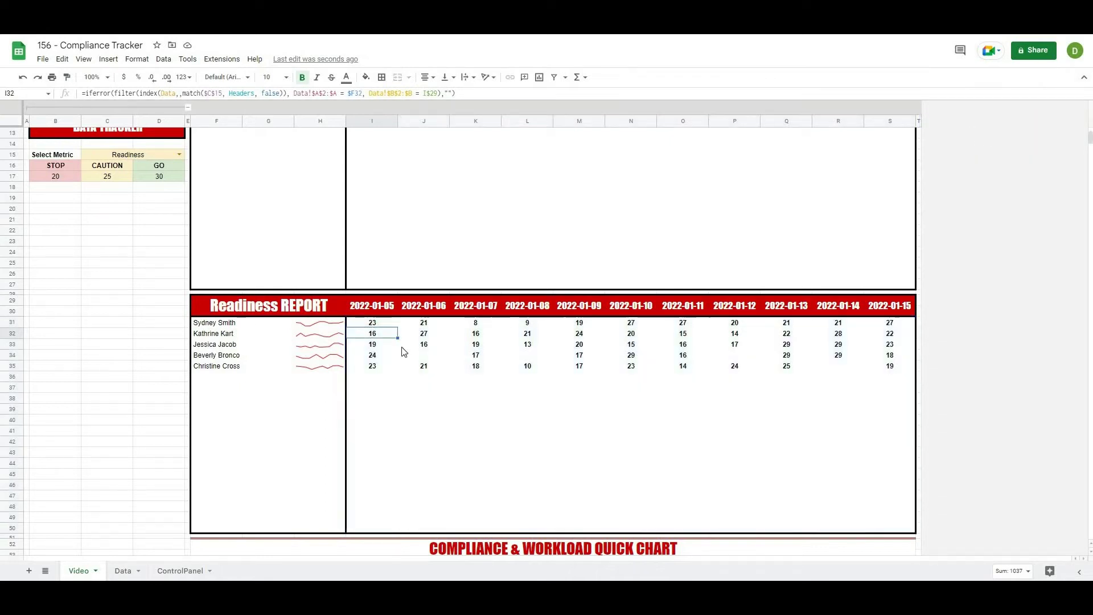
mouse_move(375, 325)
left_mouse_down()
mouse_move(589, 434)
mouse_move(905, 534)
mouse_move(905, 522)
mouse_move(905, 532)
left_mouse_up()
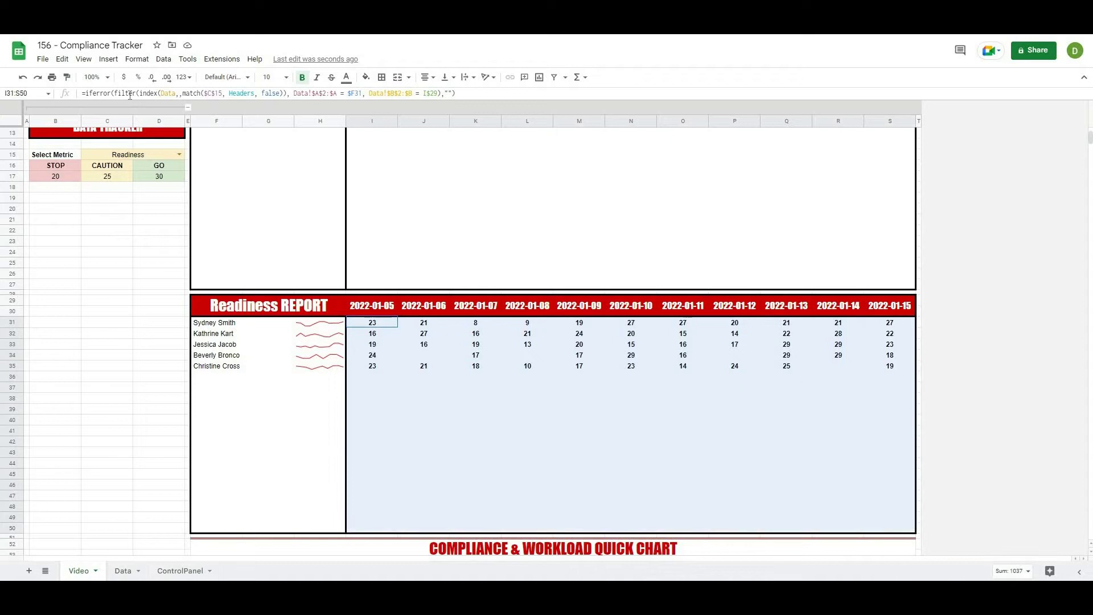
left_click(137, 59)
left_click(162, 236)
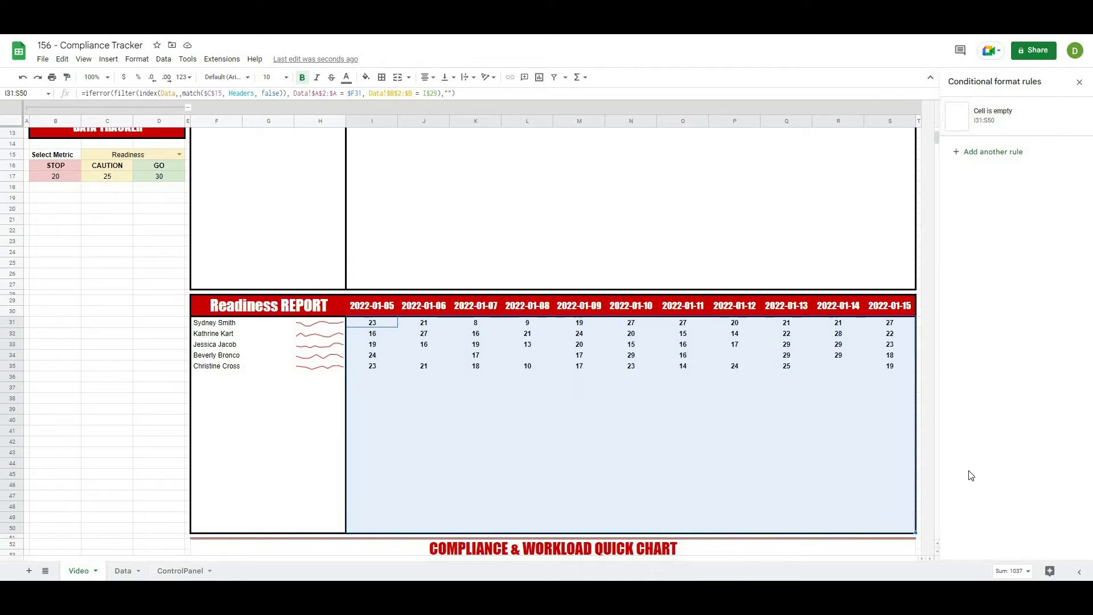
left_click(975, 152)
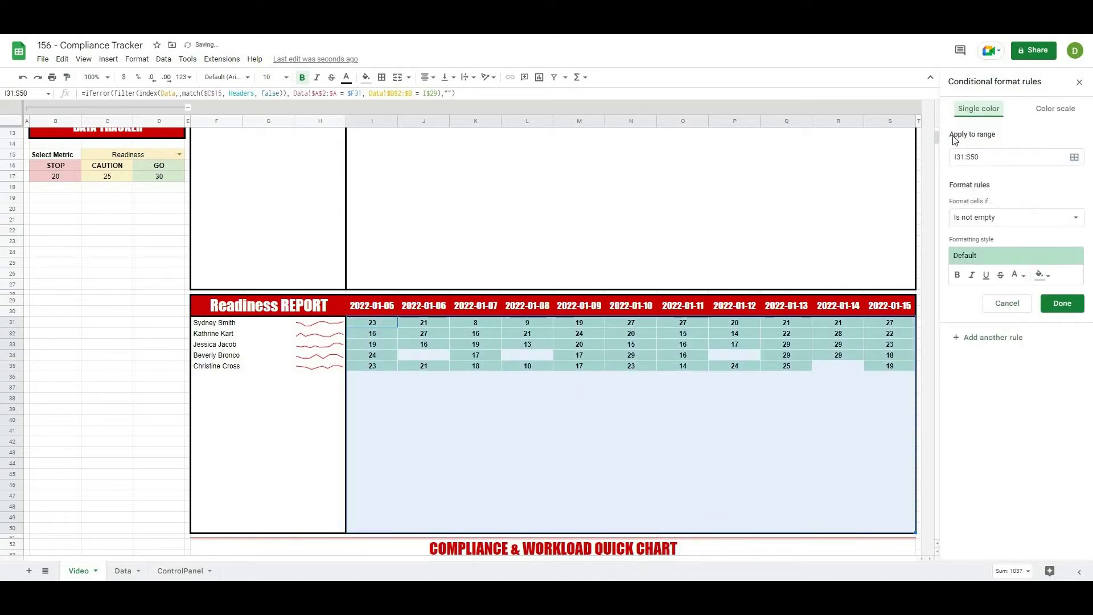
Set the new rule to 'Custom formula is' and begin the =I31>=$D$17 formula.
left_click(975, 220)
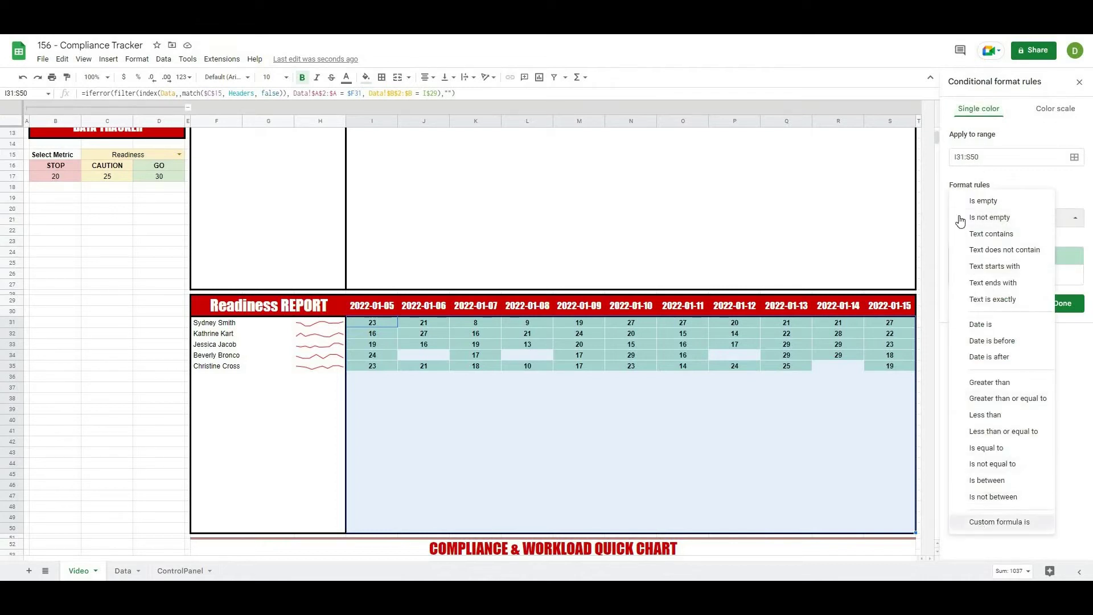
key("Up")
key("Return")
left_click(968, 239)
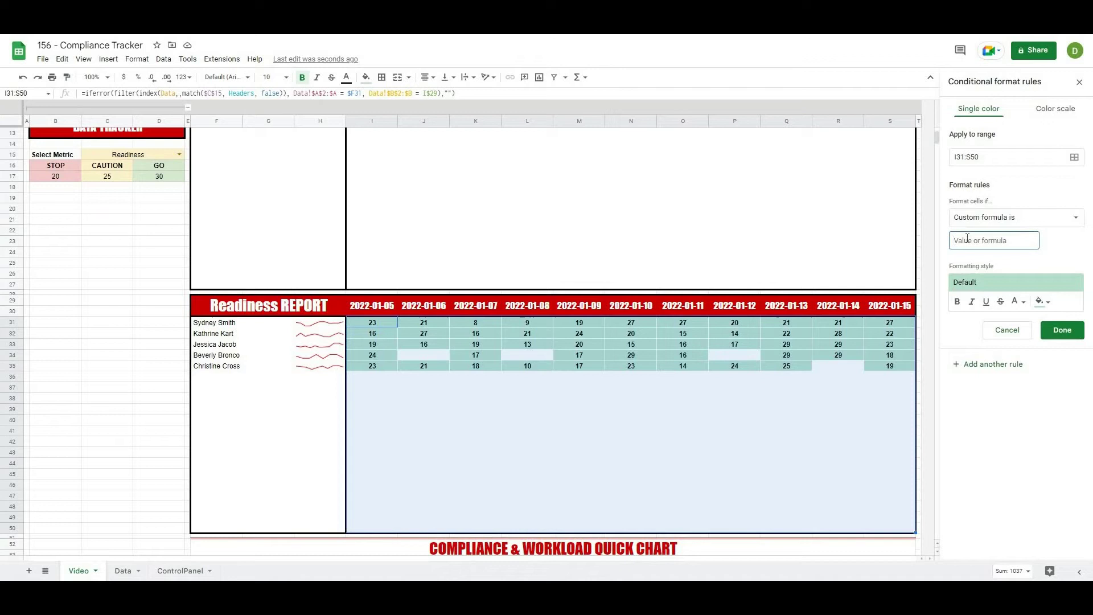
type("=")
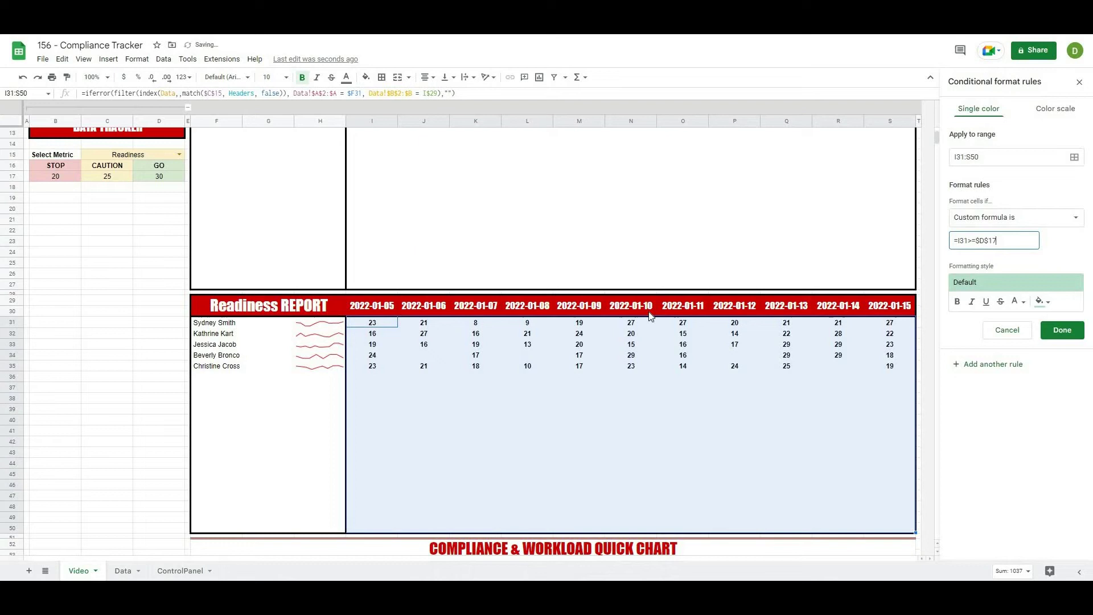
Save the green GO rule and enter 28 as the GO threshold in D17.
left_click(1064, 331)
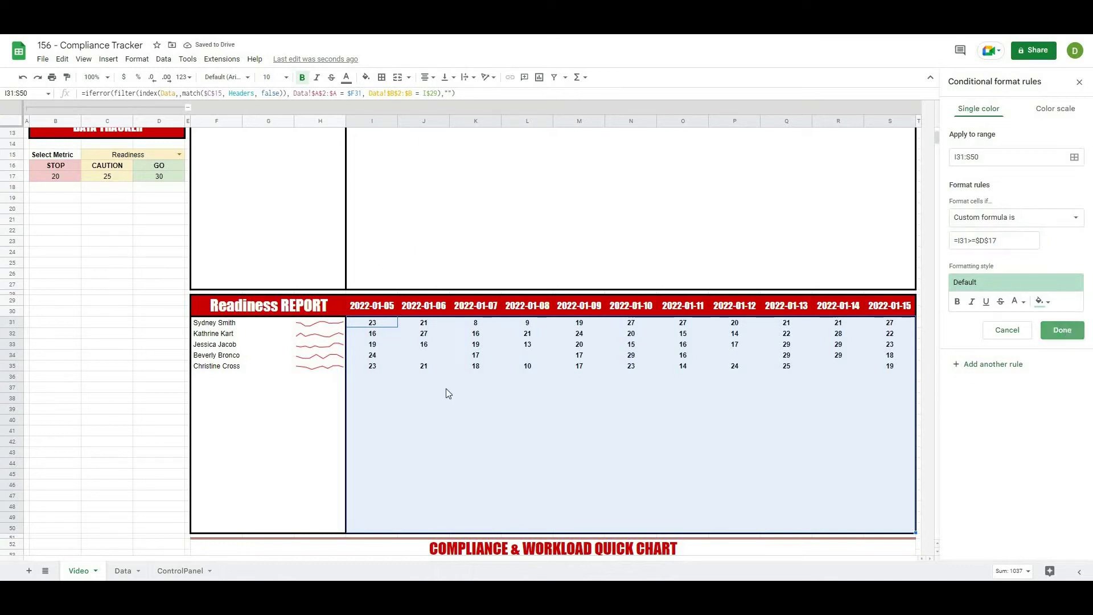
left_click(159, 176)
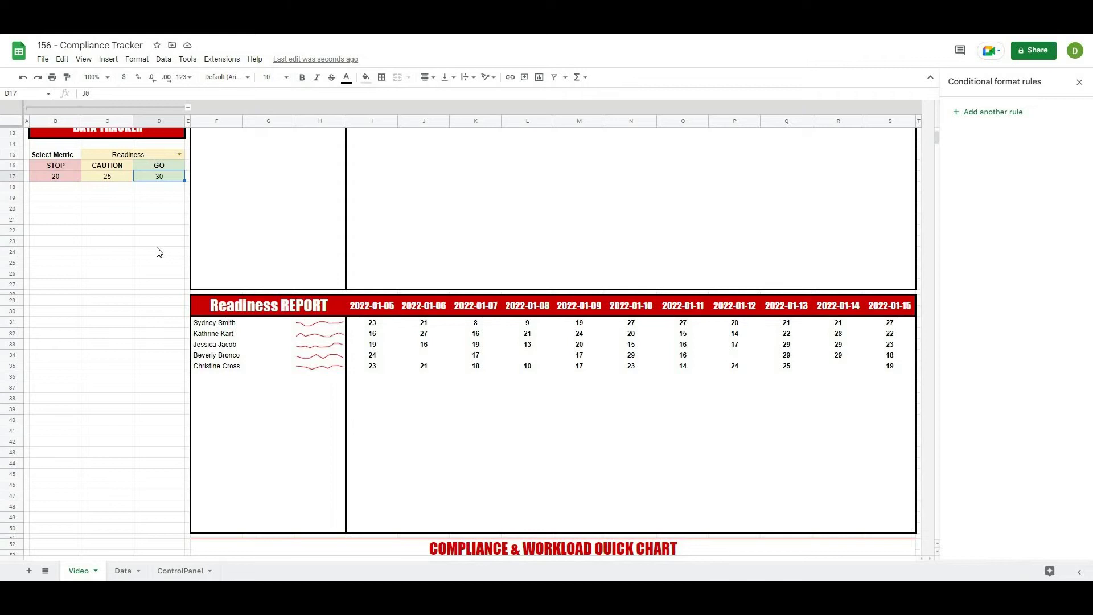
type("28")
key("Return")
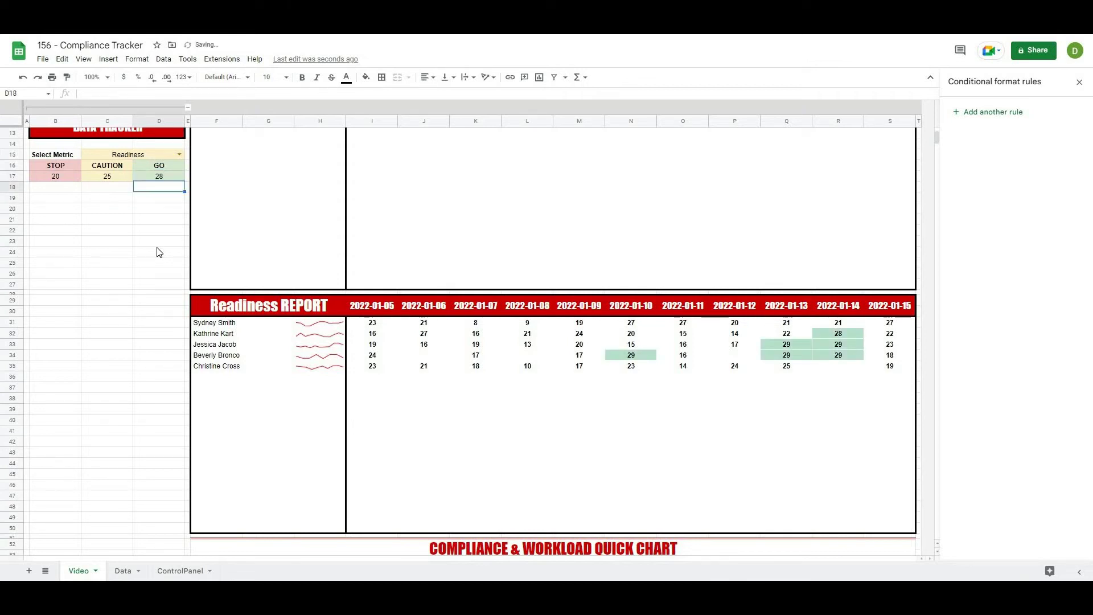
Confirm 28 in D17, then reselect the report grid I31:S50.
key("Up")
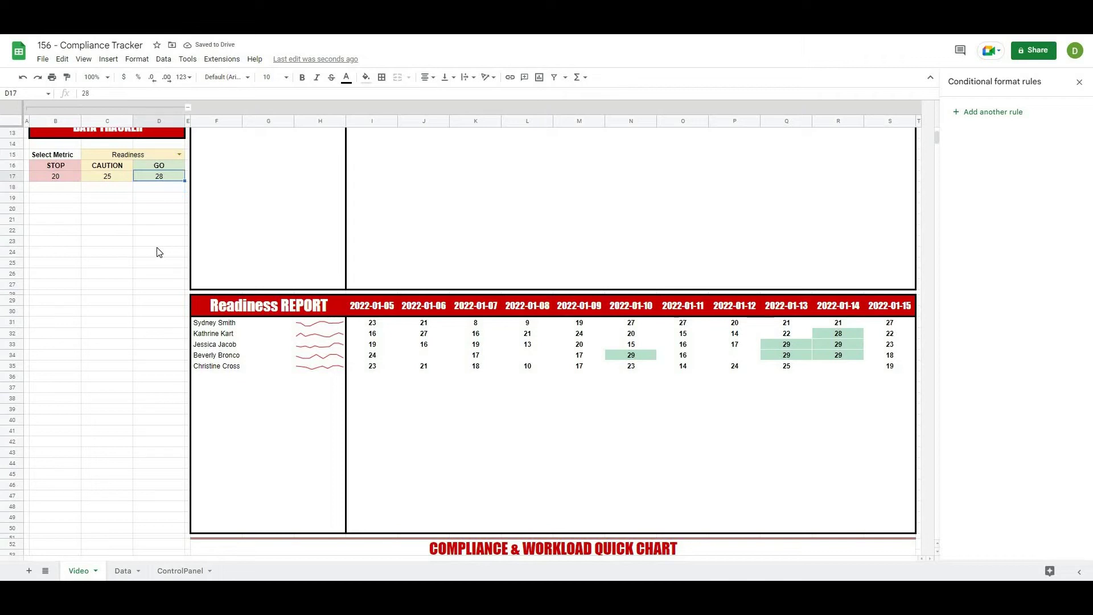
type("2")
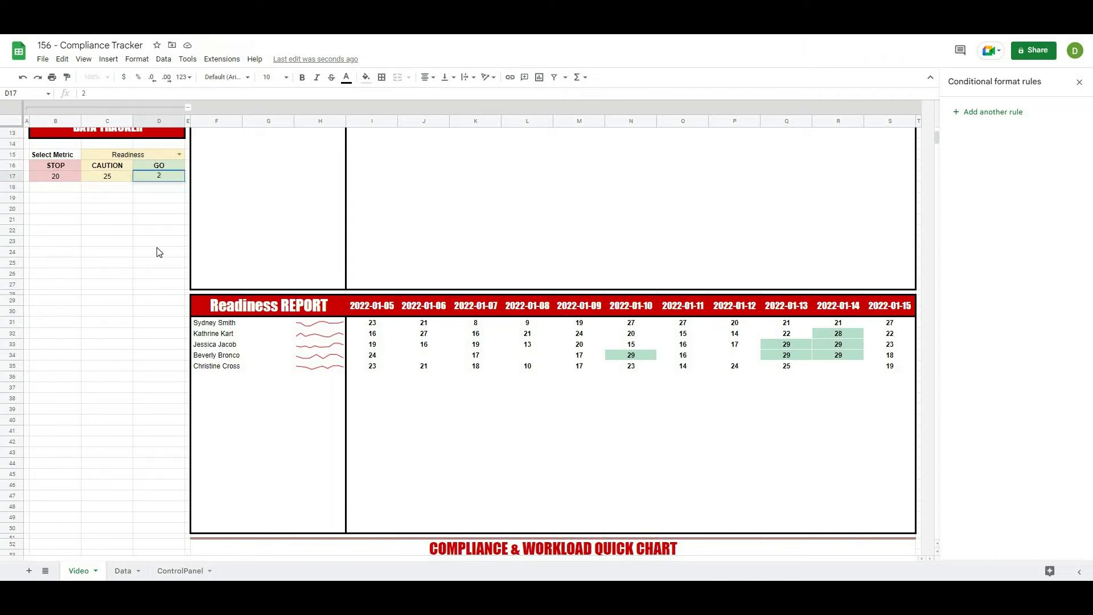
type("28")
key("Return")
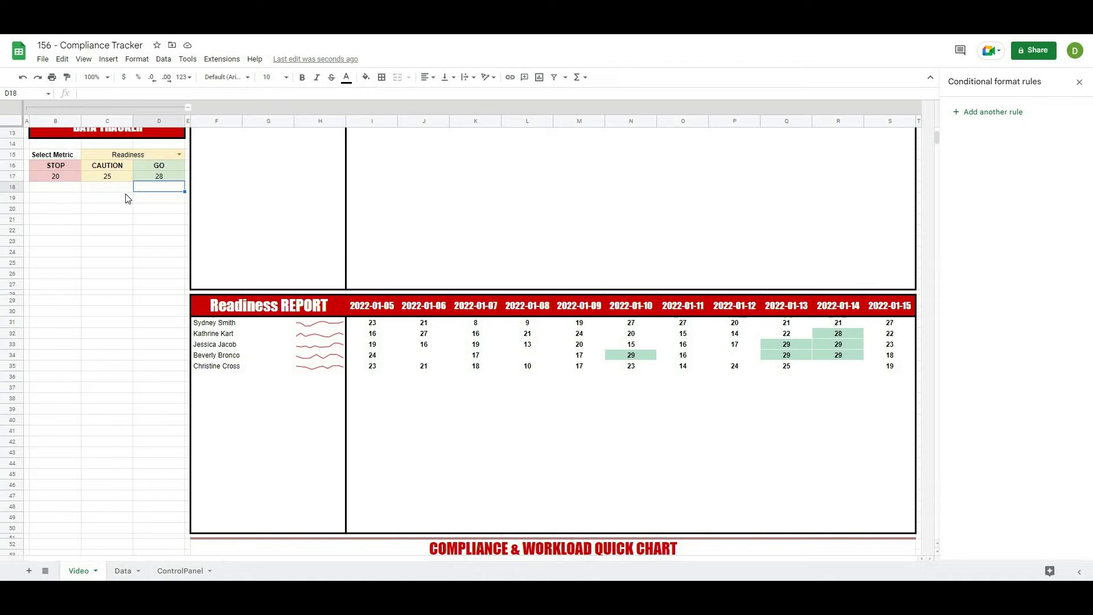
left_click(147, 400)
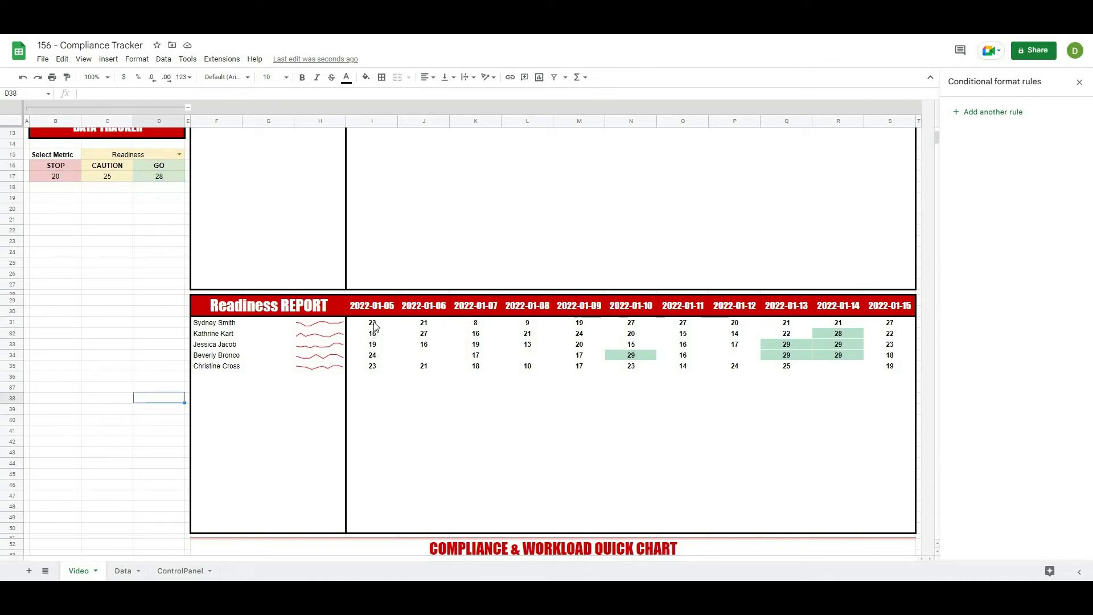
left_click_drag(373, 322, 908, 511)
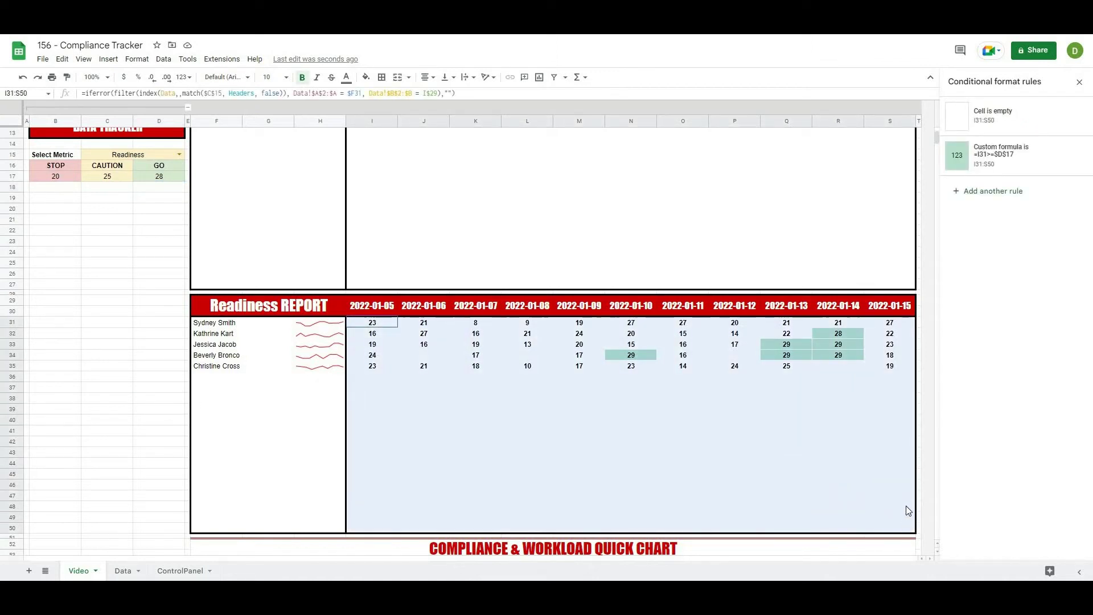
Add a custom-formula rule =I31<=$B$17 with light pink fill and save it.
left_click(982, 192)
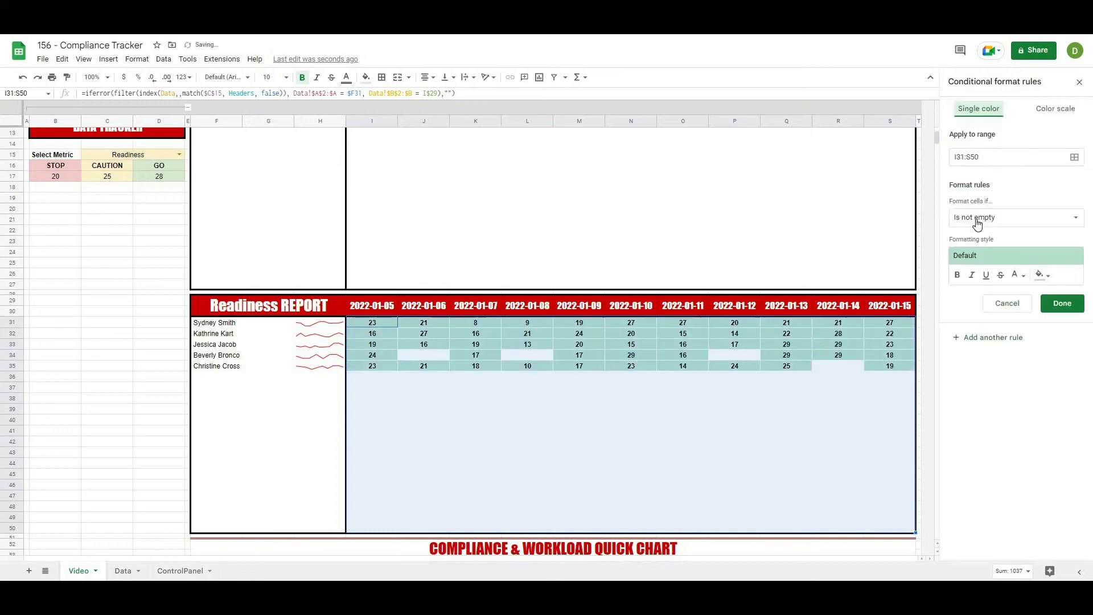
left_click(976, 222)
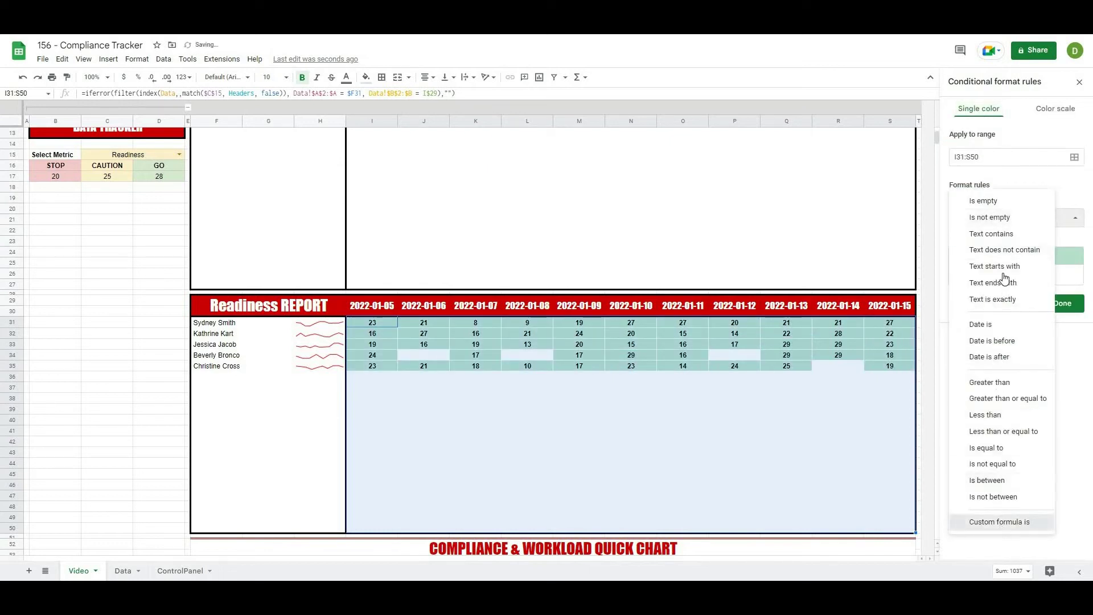
left_click(984, 521)
left_click(984, 242)
type("=")
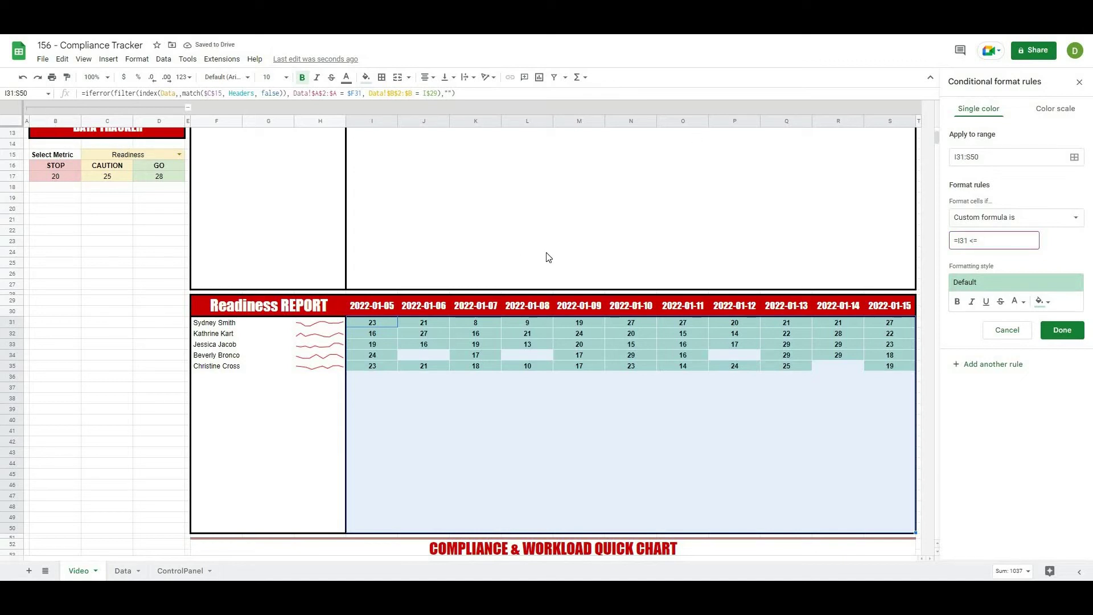
type("$B$17")
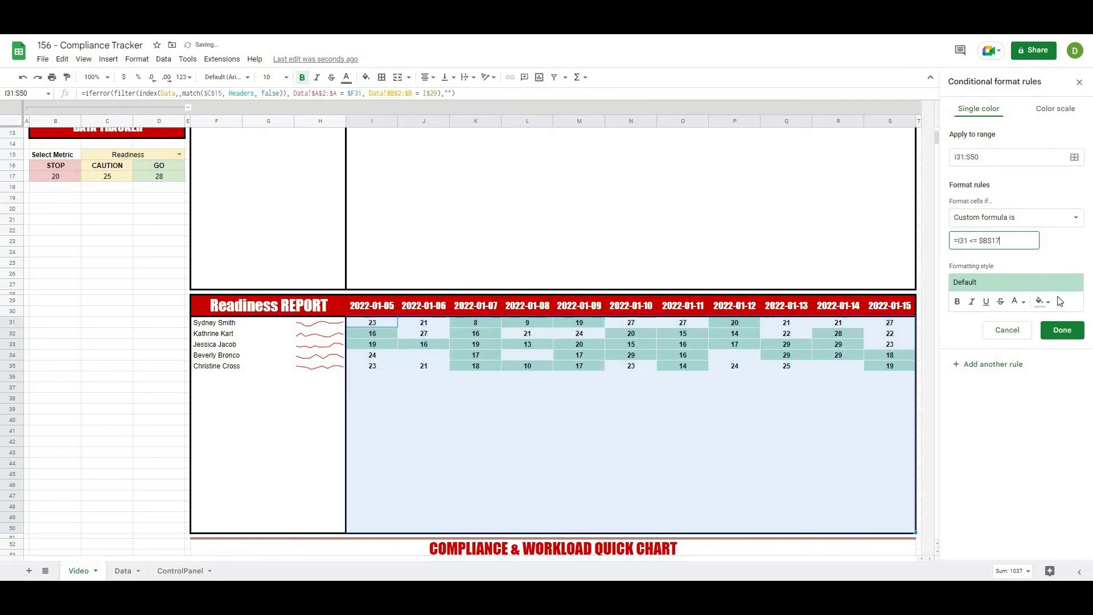
left_click(1040, 301)
left_click(1029, 313)
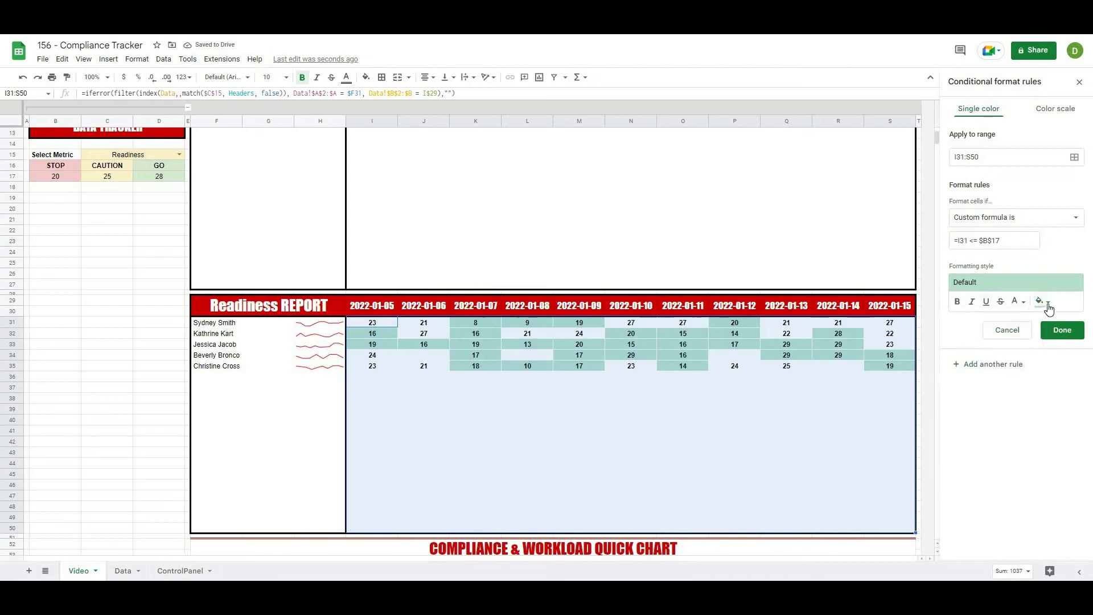
left_click(1048, 302)
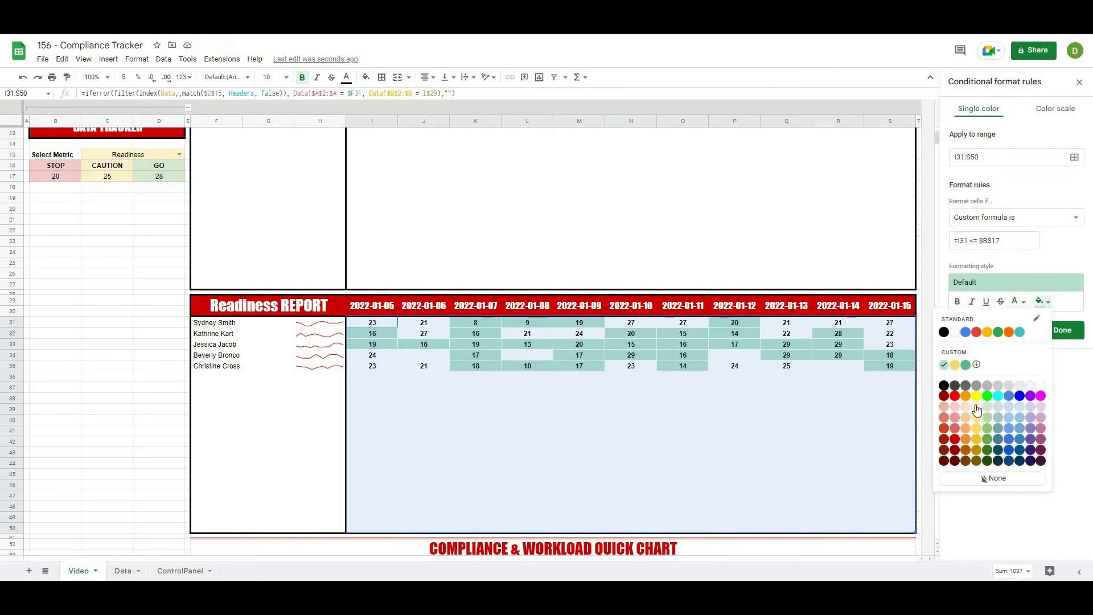
left_click(959, 408)
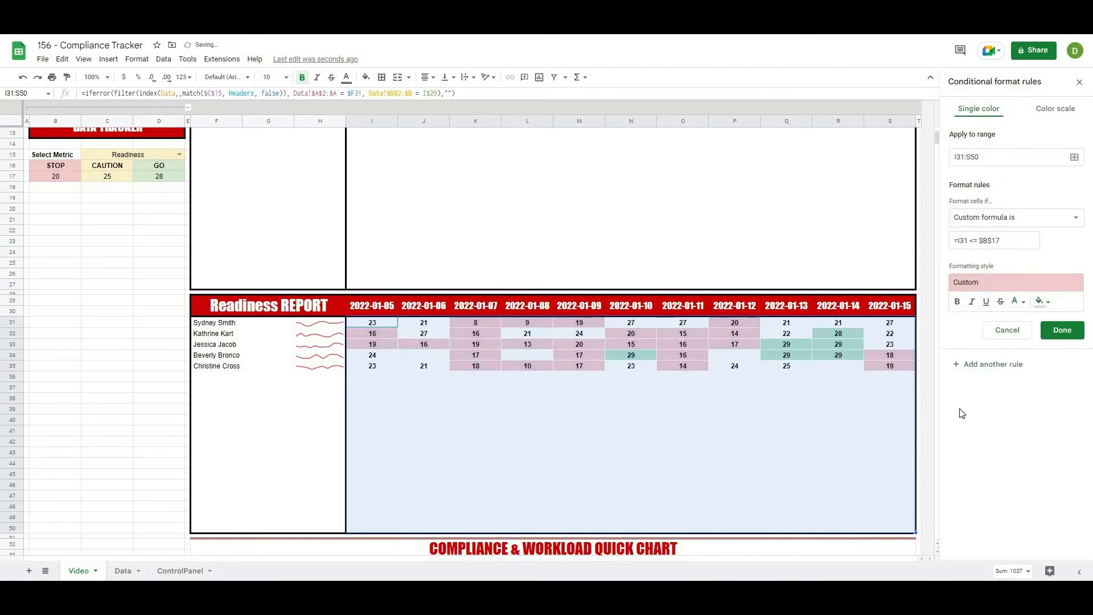
left_click(1054, 332)
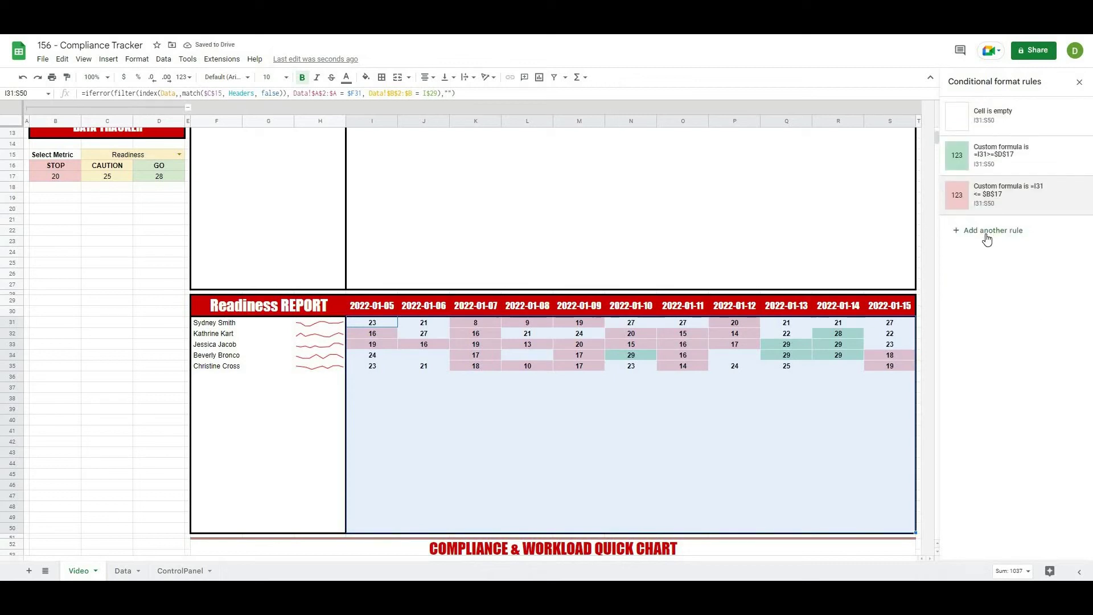
Add a custom-formula rule =I31>=$B$17 with light yellow fill and save it.
left_click(987, 237)
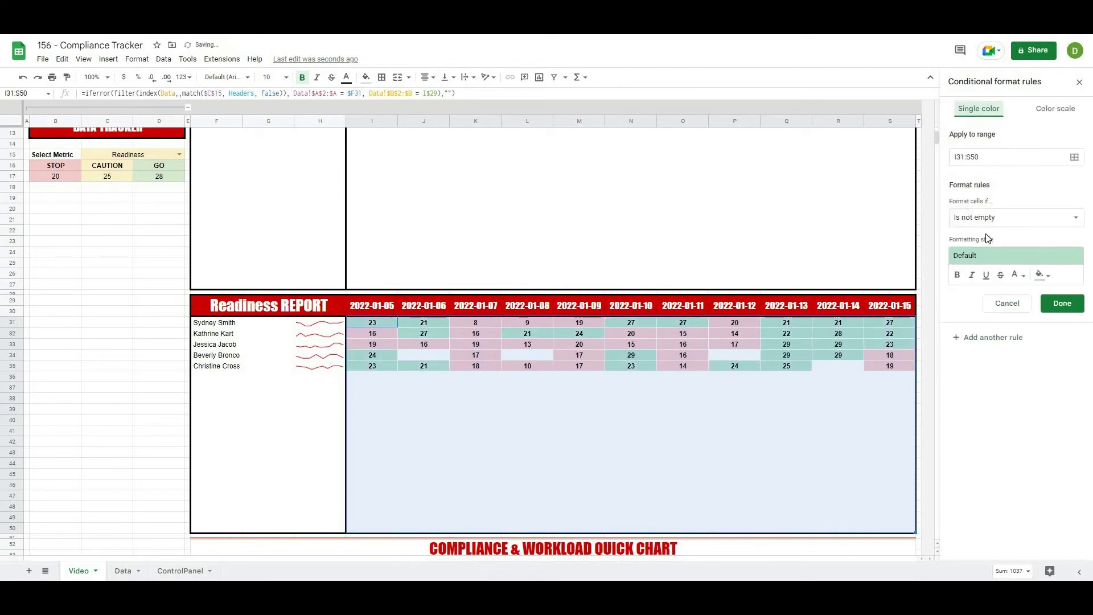
left_click(960, 219)
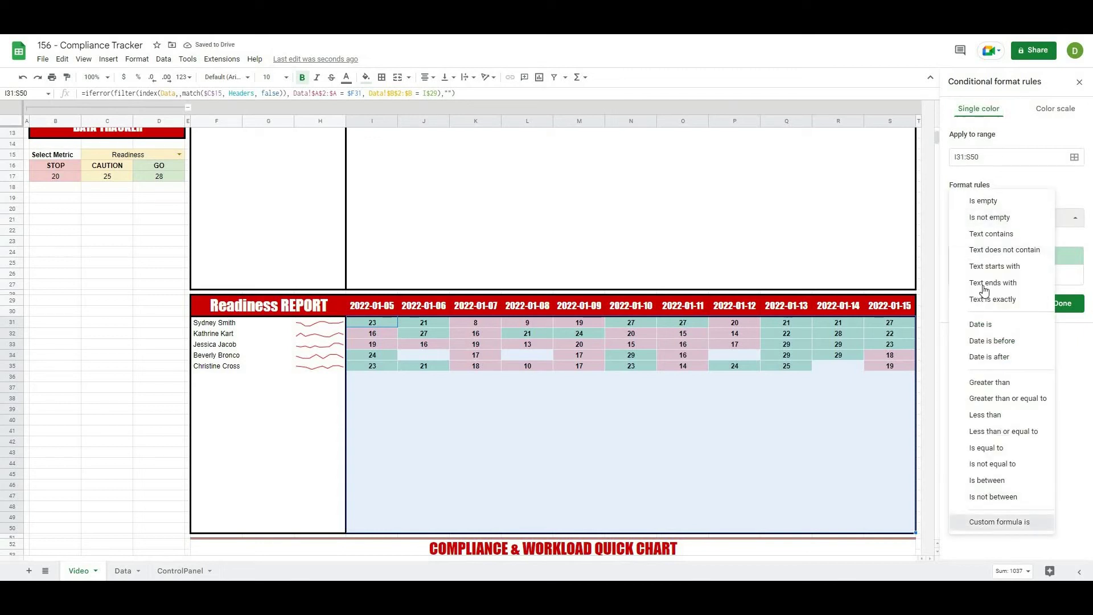
left_click(975, 521)
left_click(976, 241)
type("=")
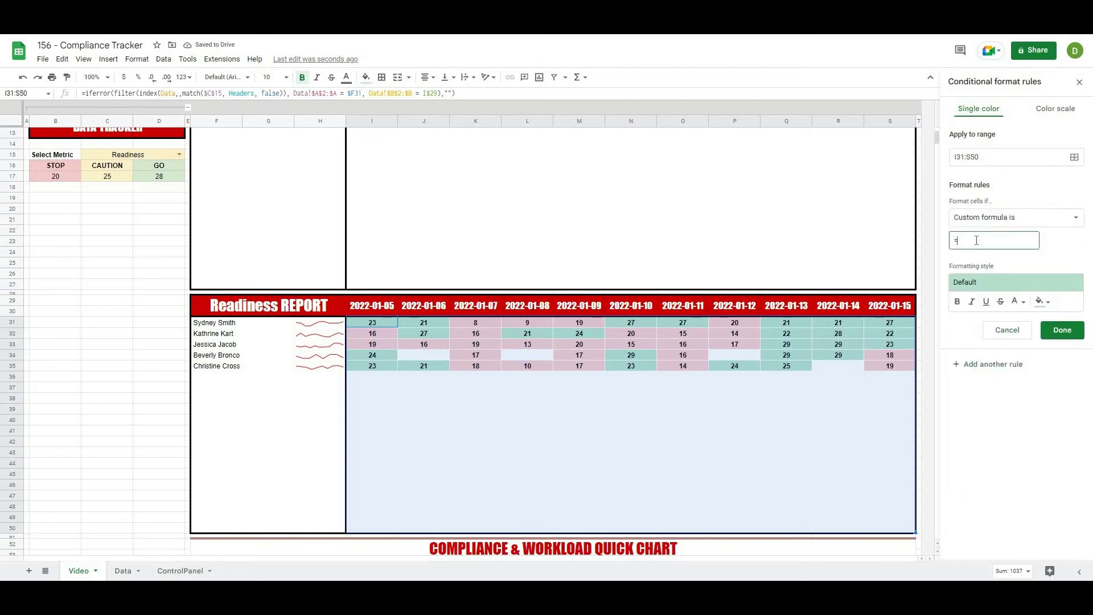
type("I31 >= $B$17")
left_click(1041, 302)
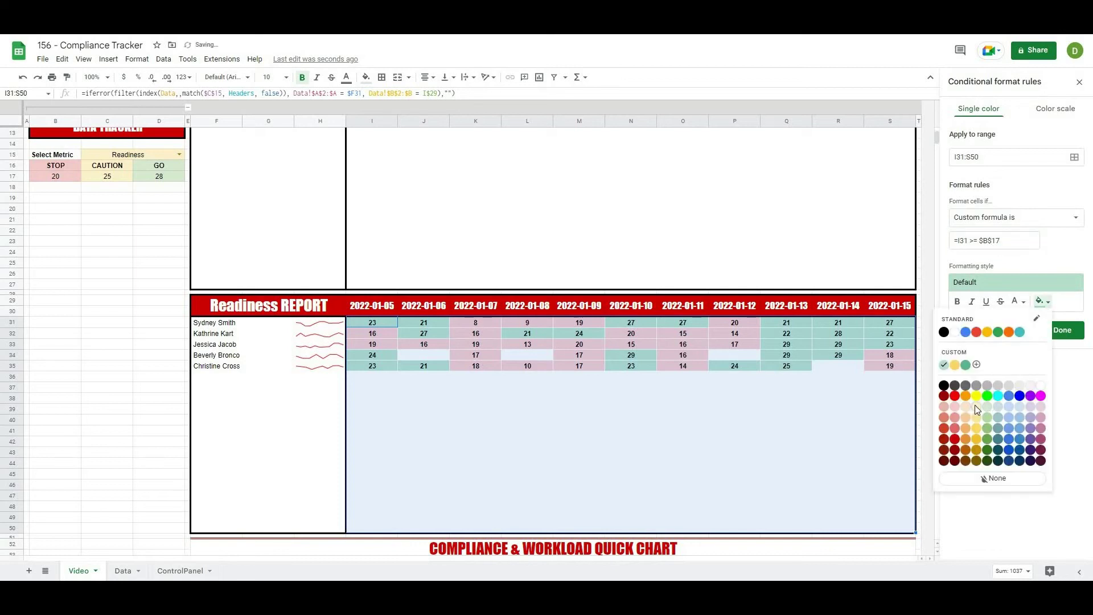
left_click(976, 407)
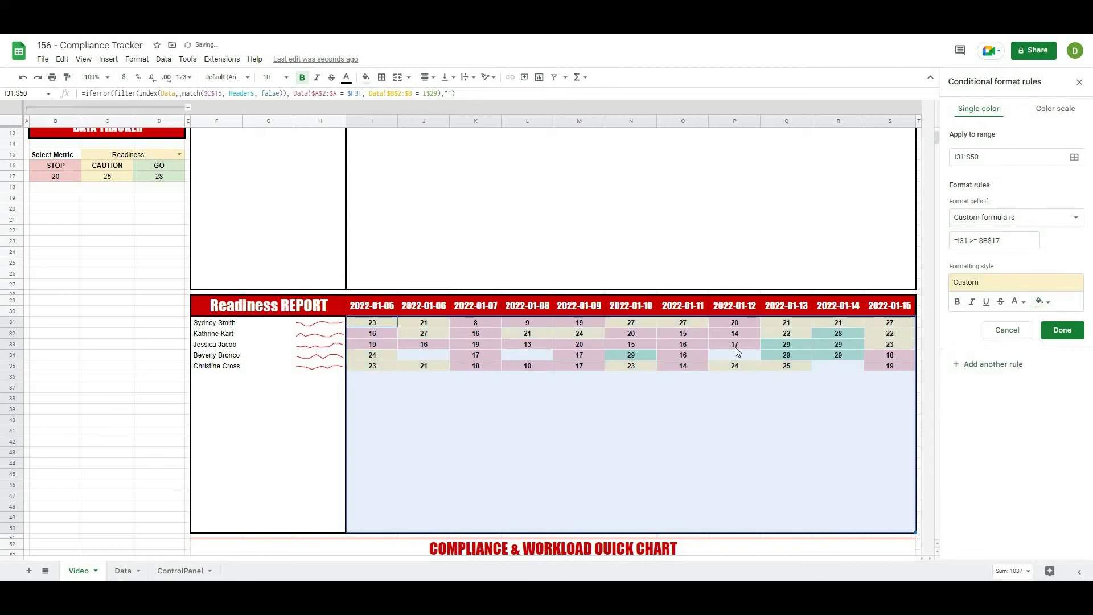
left_click(1061, 330)
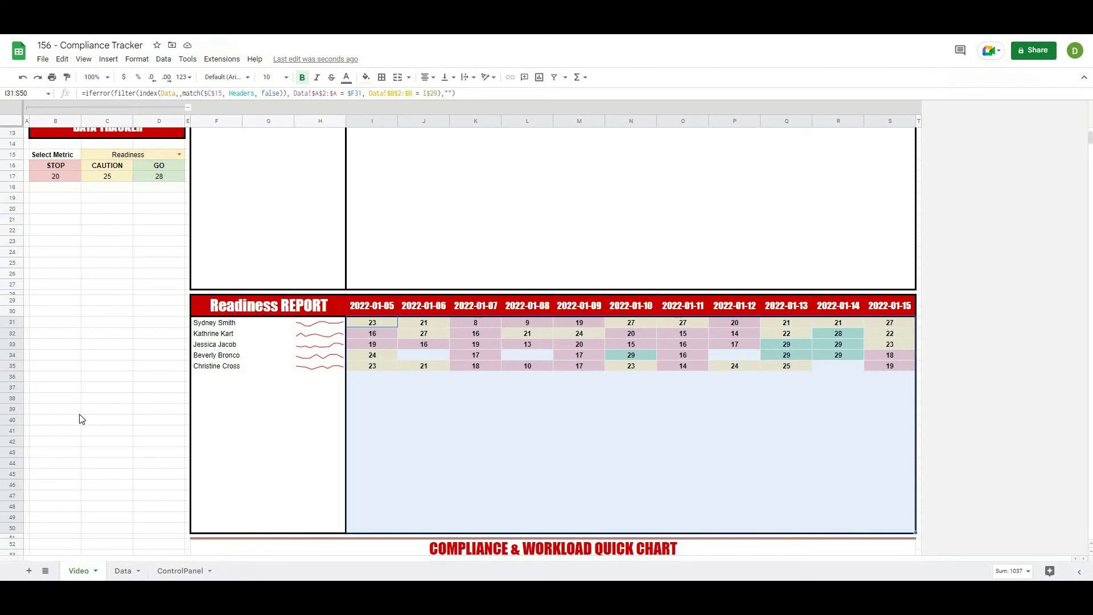
Change the thresholds in row 17 to STOP 15, GO 25 and CAUTION 20.
scroll(84, 412, "up", 2)
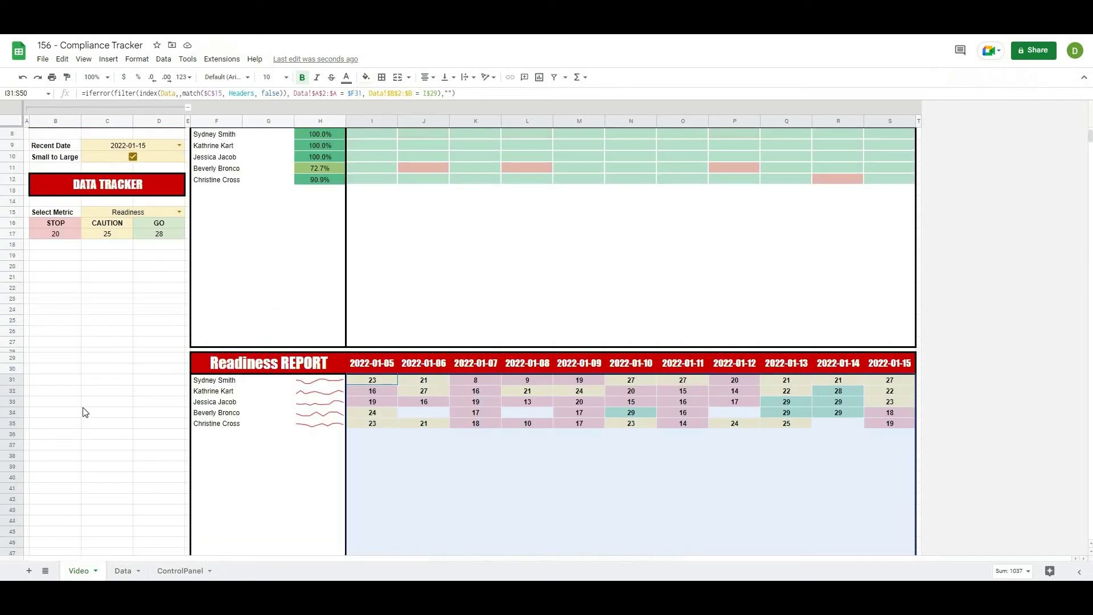
left_click(107, 398)
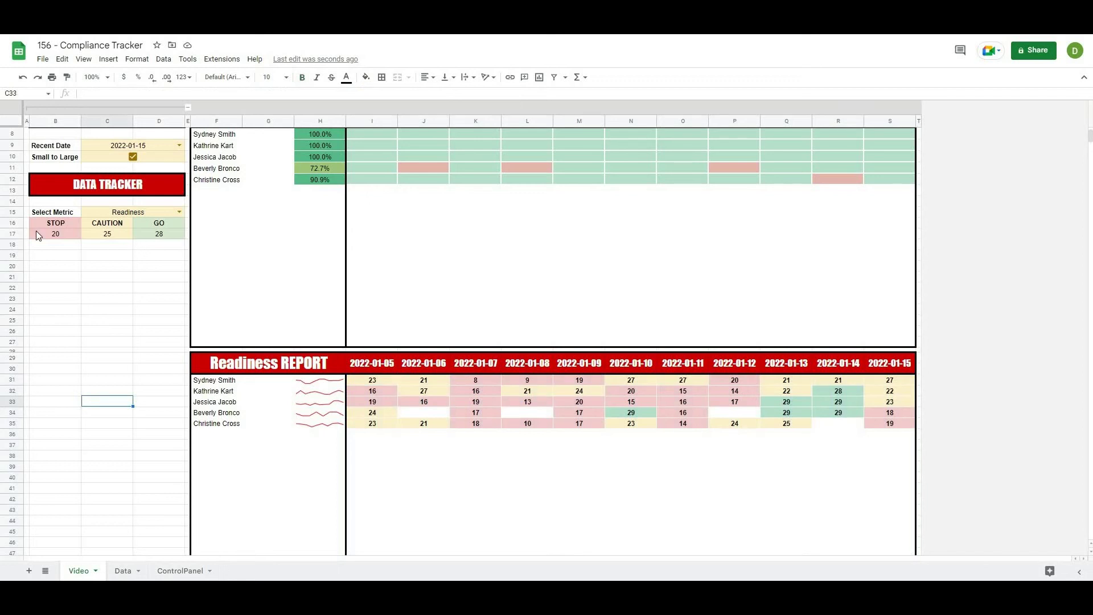
left_click(36, 232)
type("15")
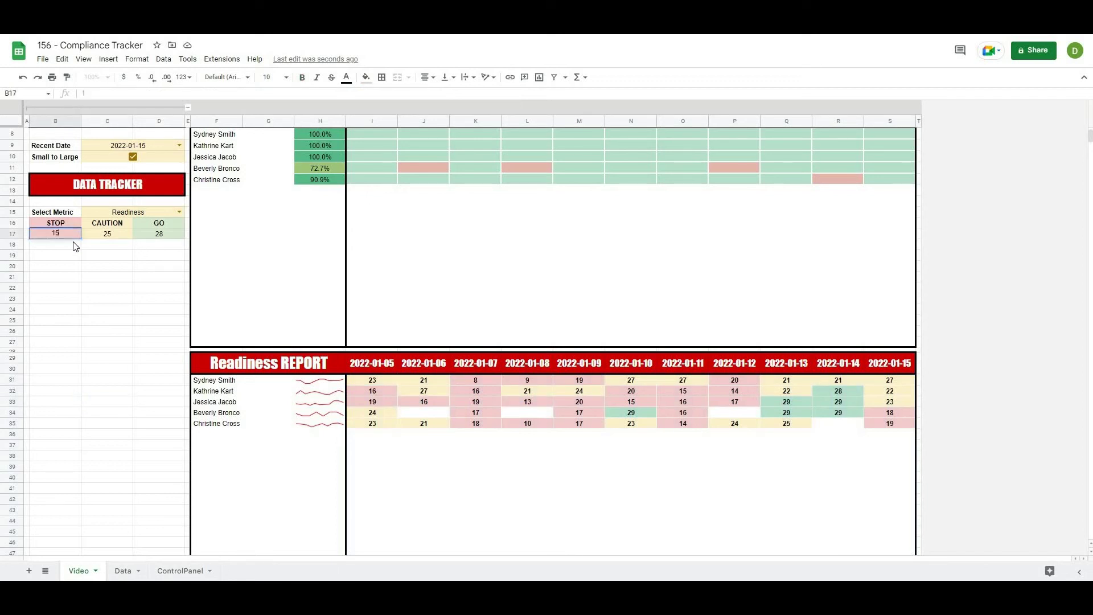
key("Return")
key("Up")
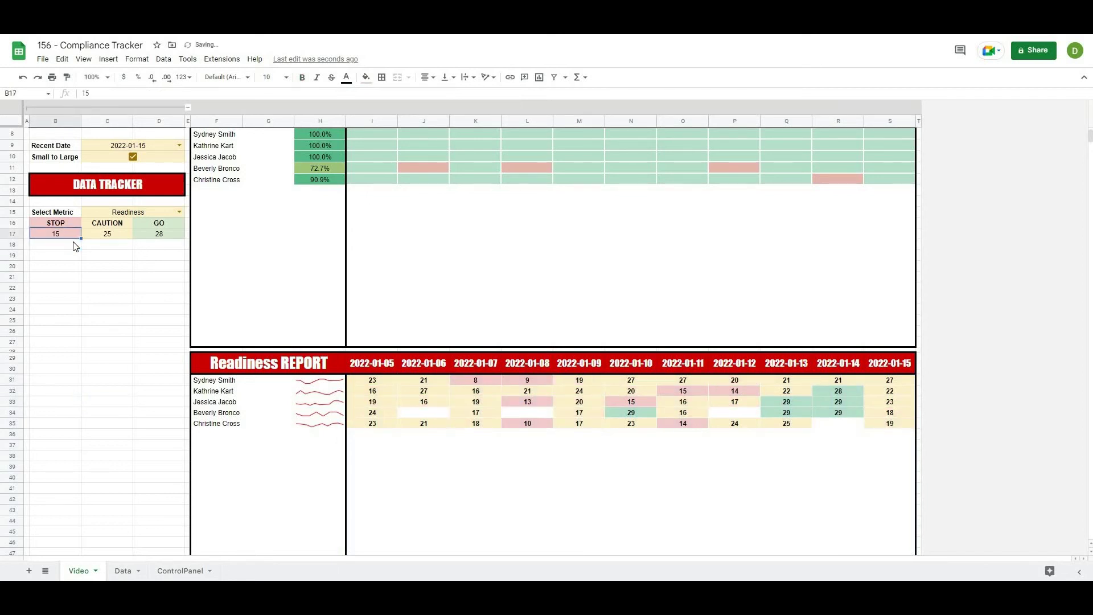
key("Right")
key("Right")
type("2")
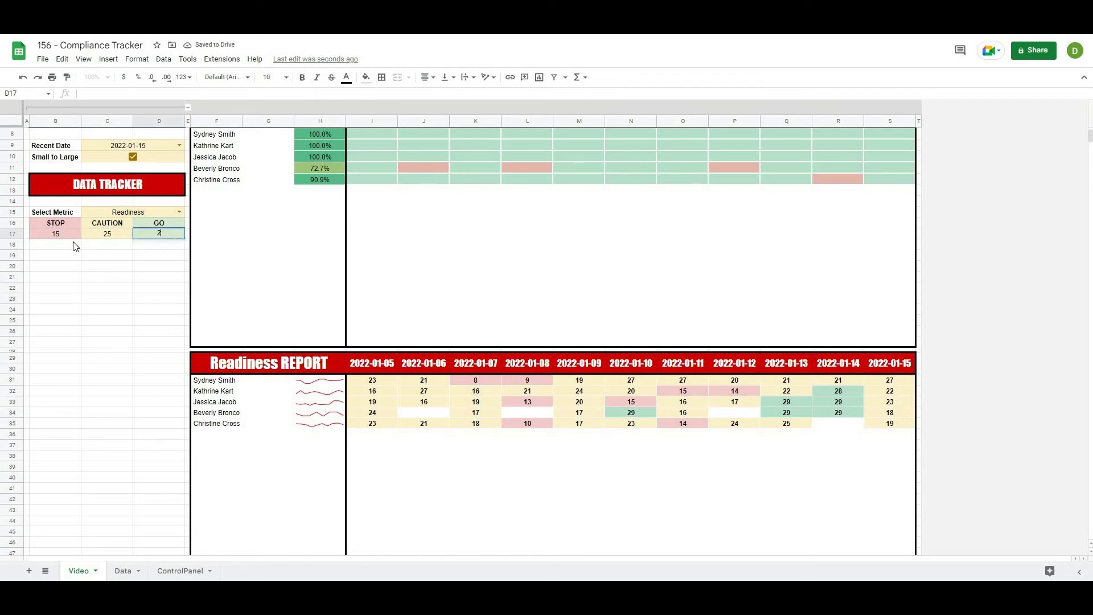
key("Left")
type("20")
key("Return")
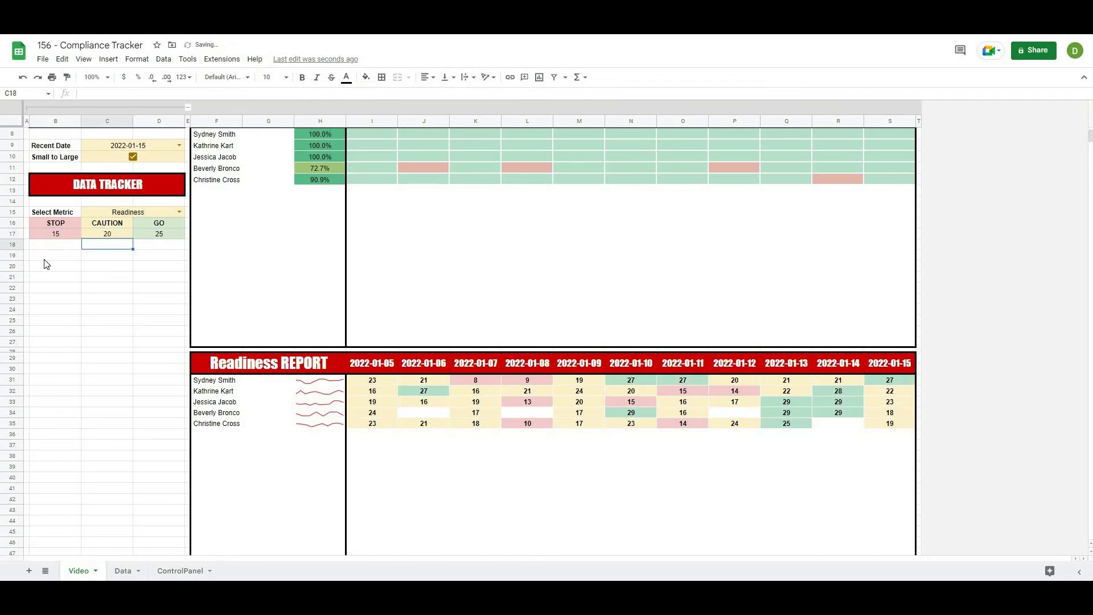
left_click(71, 353)
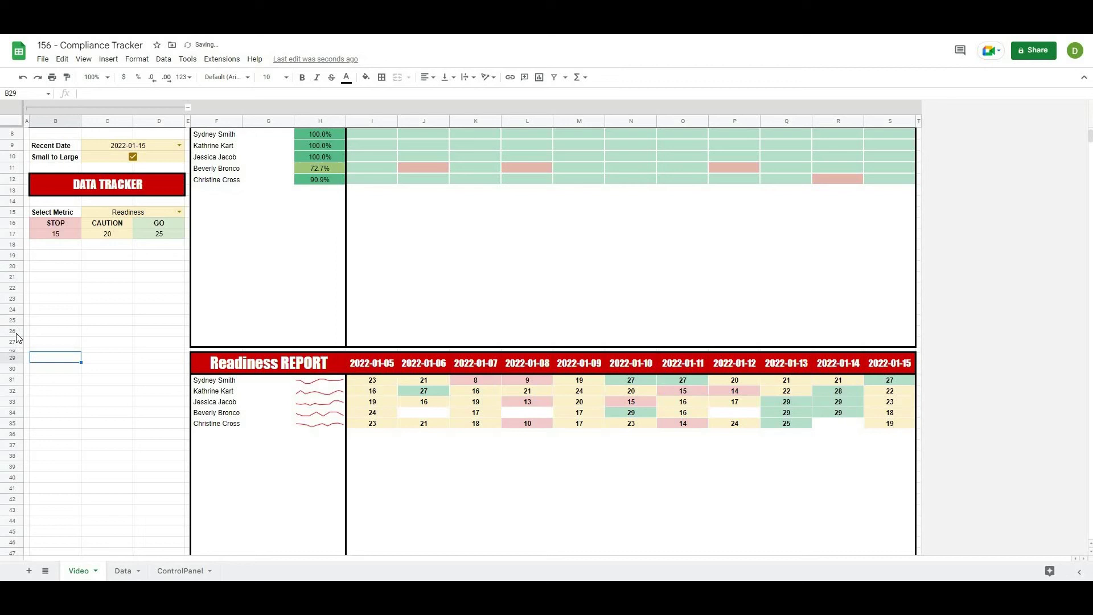
left_click(114, 257)
Check the Readiness metric and date lists, toggling Small to Large off and back on.
scroll(438, 298, "down", 2)
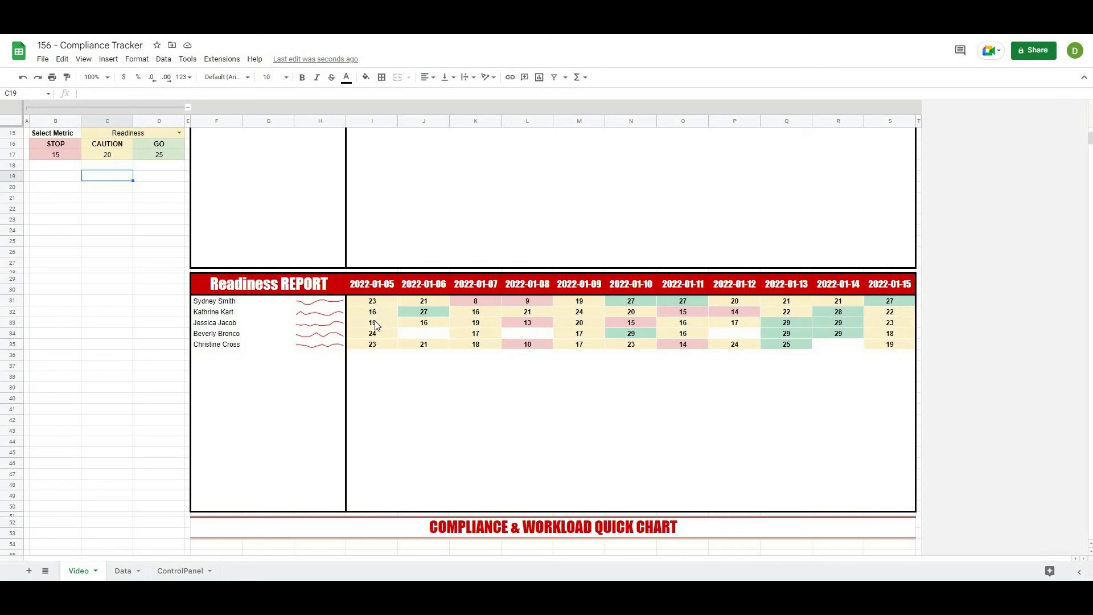
left_click_drag(50, 156, 131, 166)
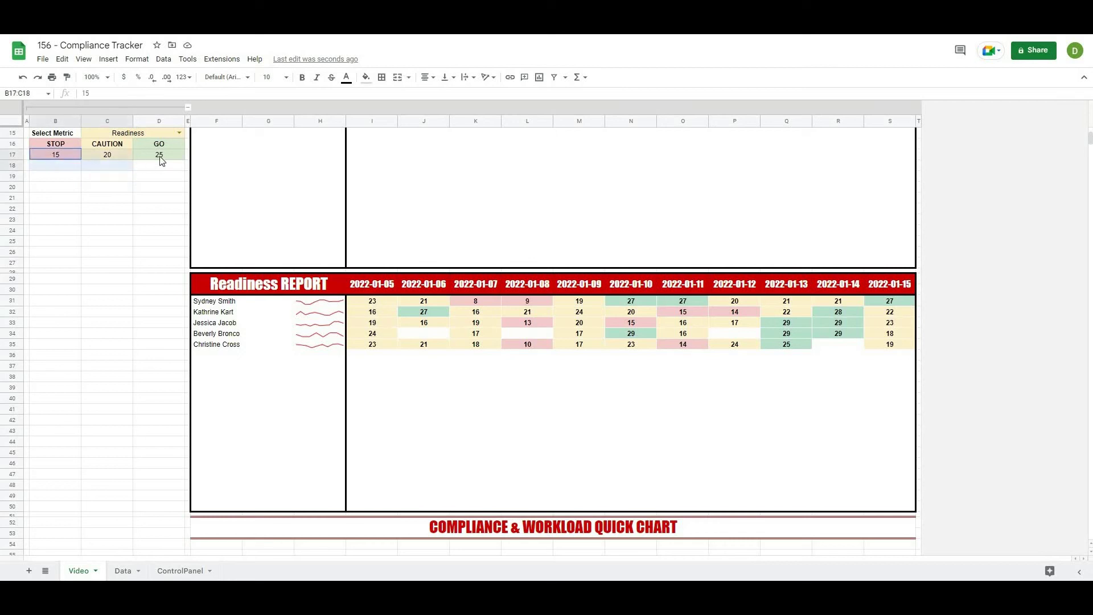
left_click(153, 187)
scroll(139, 235, "up", 2)
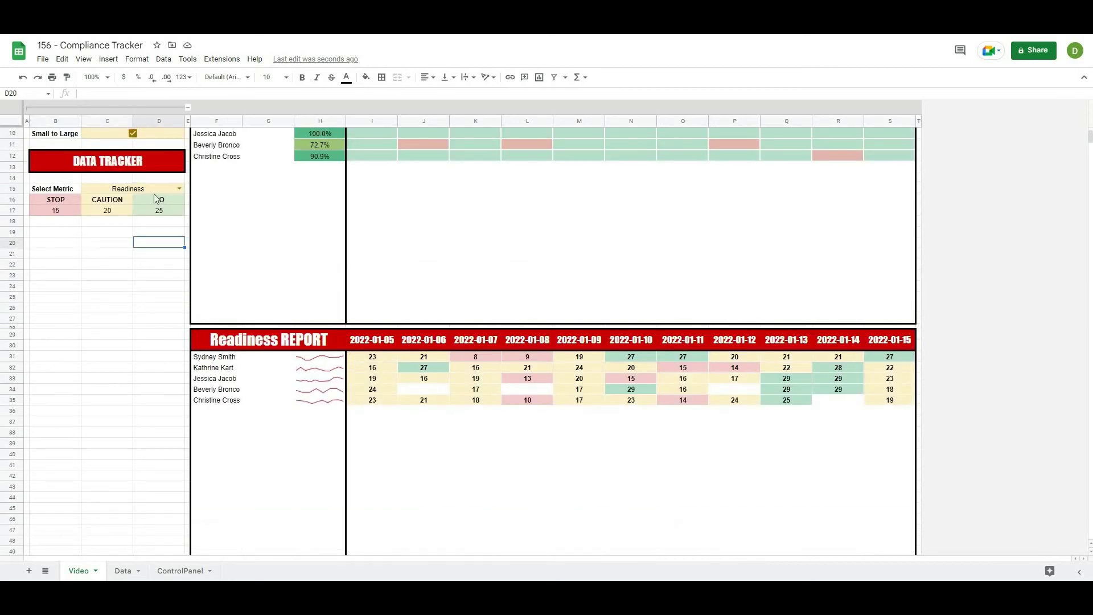
left_click(181, 188)
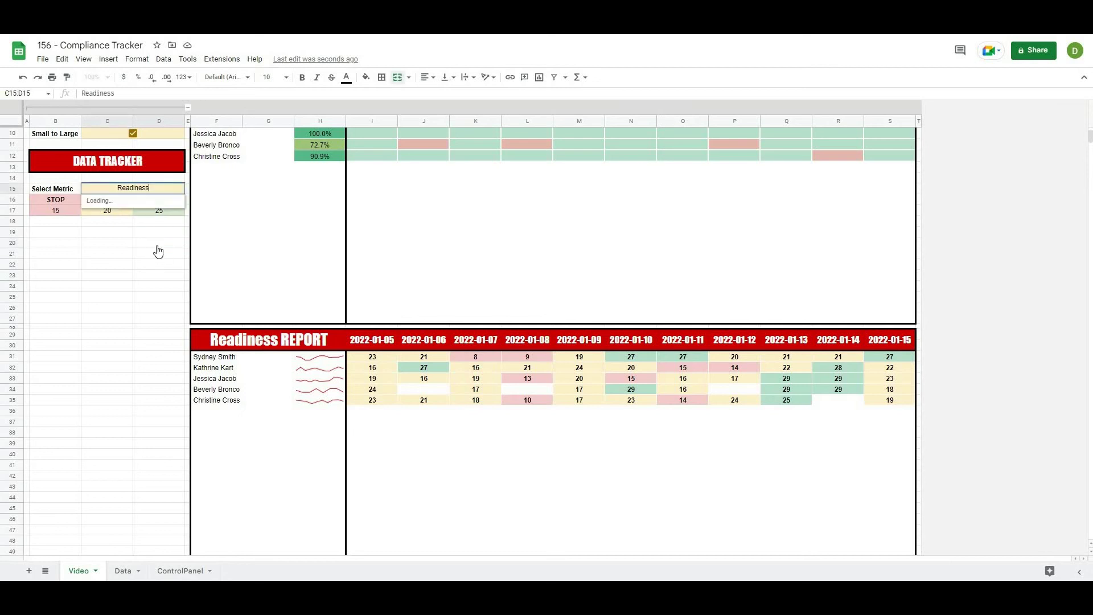
left_click(147, 318)
scroll(160, 221, "up", 4)
left_click(180, 203)
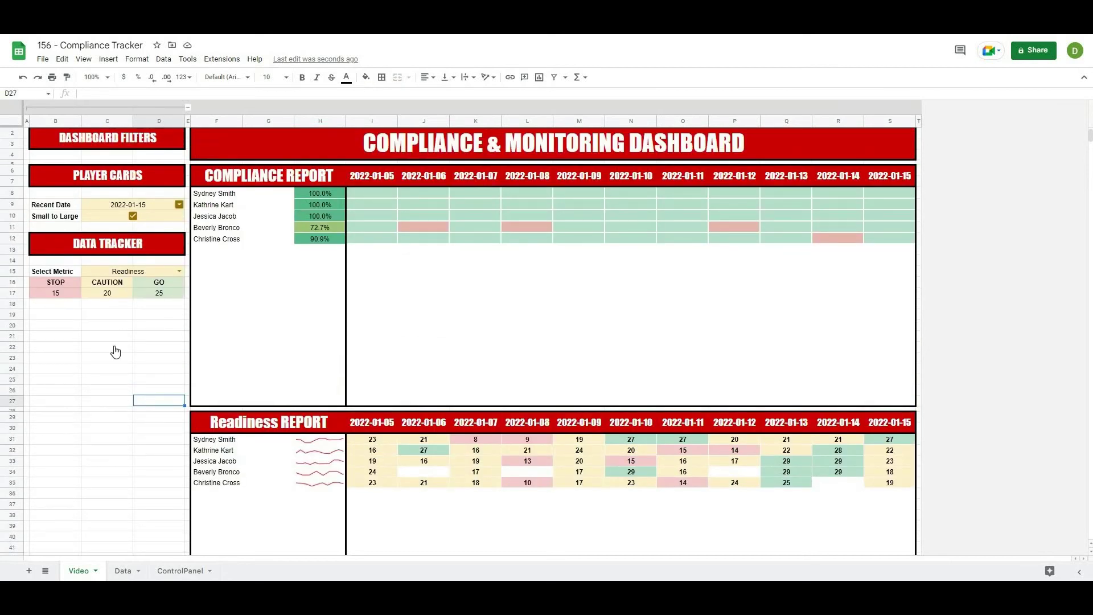
left_click(116, 391)
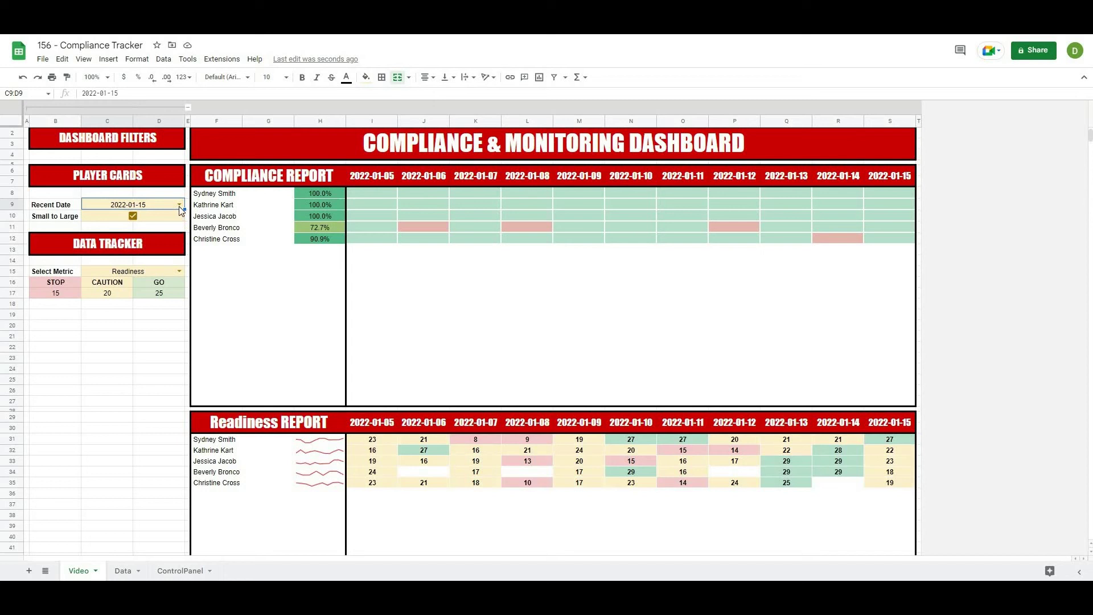
left_click(134, 217)
left_click(134, 217)
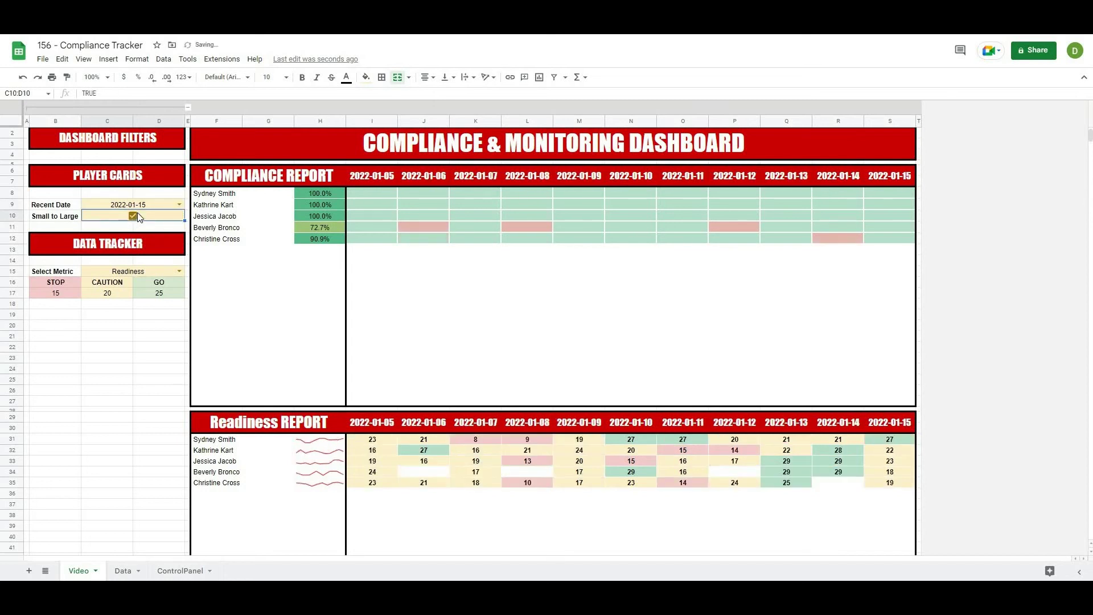
Try 2022-01-04 and 2022-01-11, then set the Recent Date to 2022-01-18.
left_click(179, 206)
left_click(117, 241)
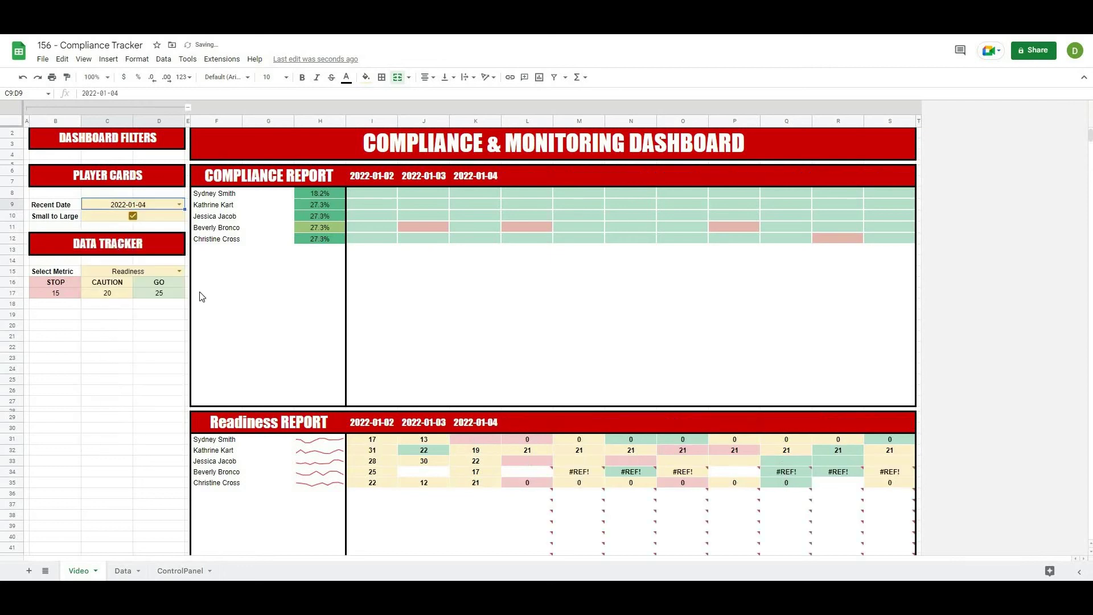
key("Return")
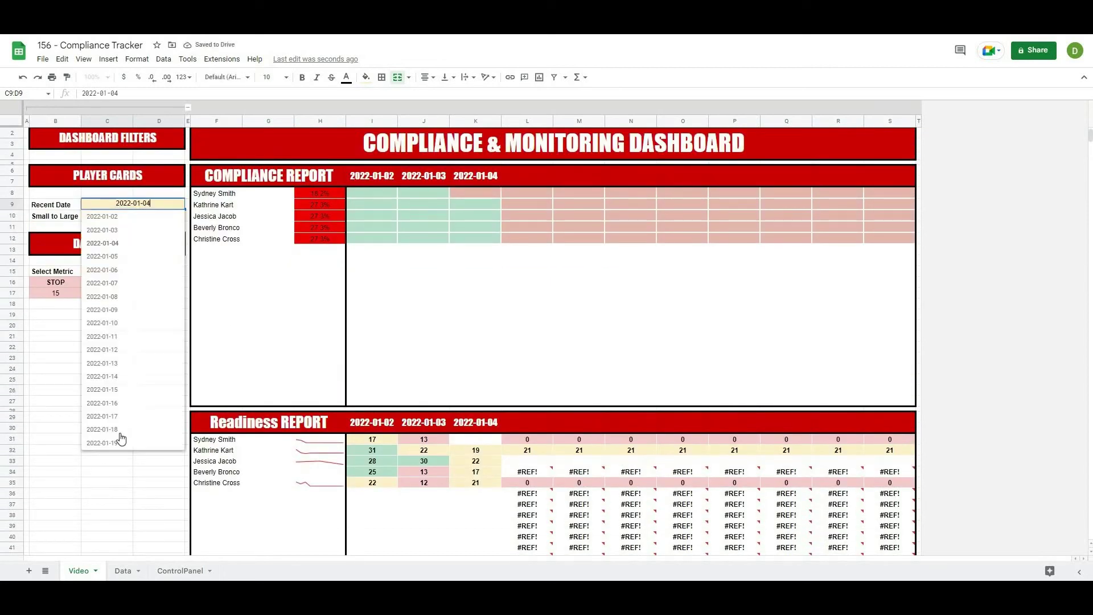
left_click(132, 336)
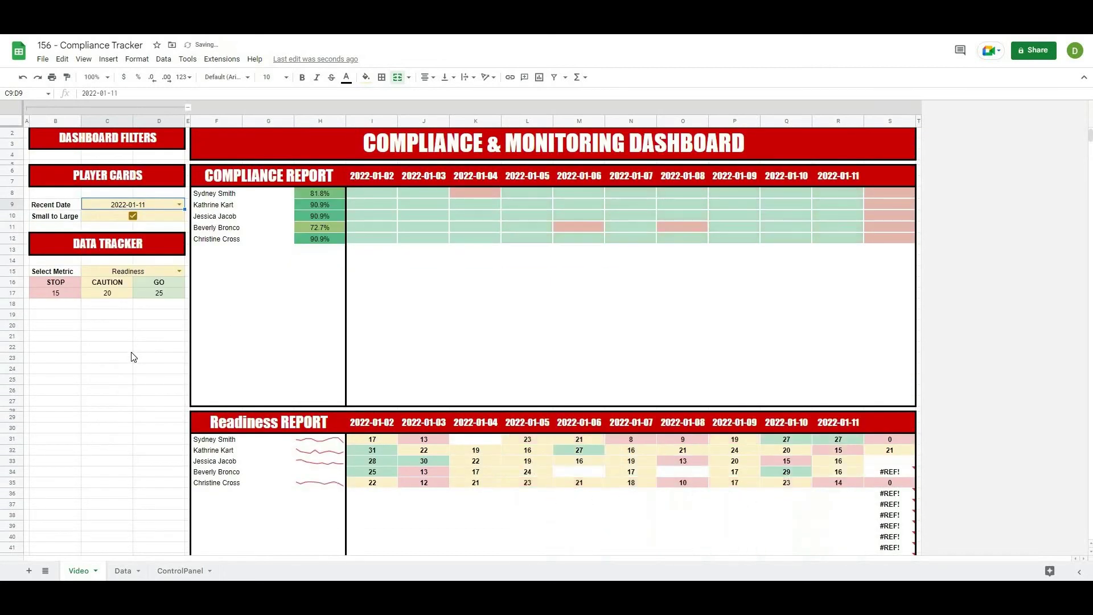
scroll(131, 357, "down", 3)
scroll(123, 364, "up", 2)
key("Return")
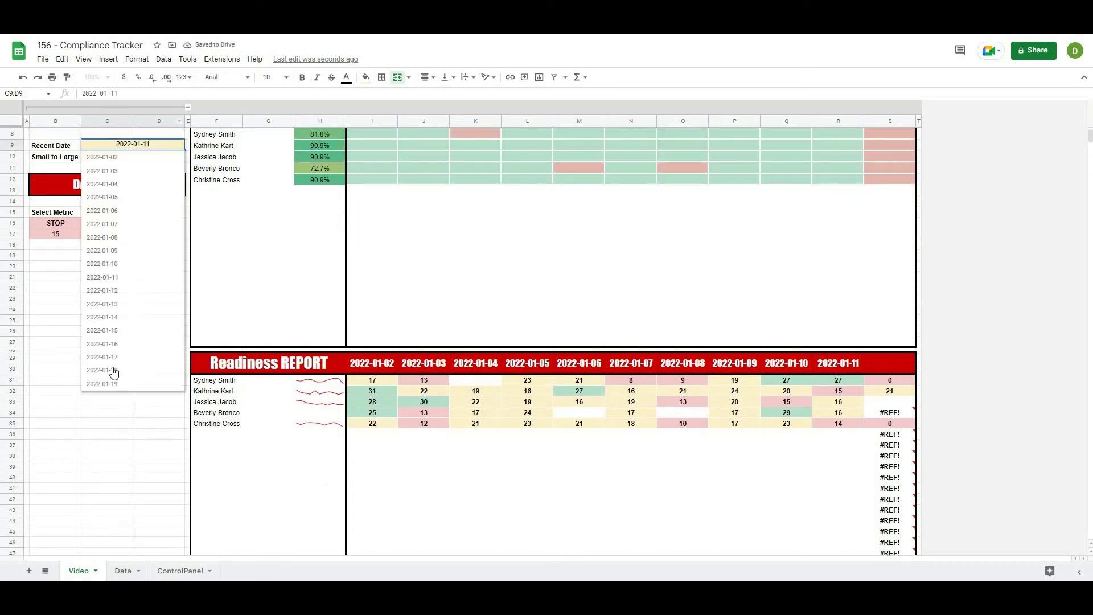
left_click(114, 371)
scroll(119, 378, "down", 2)
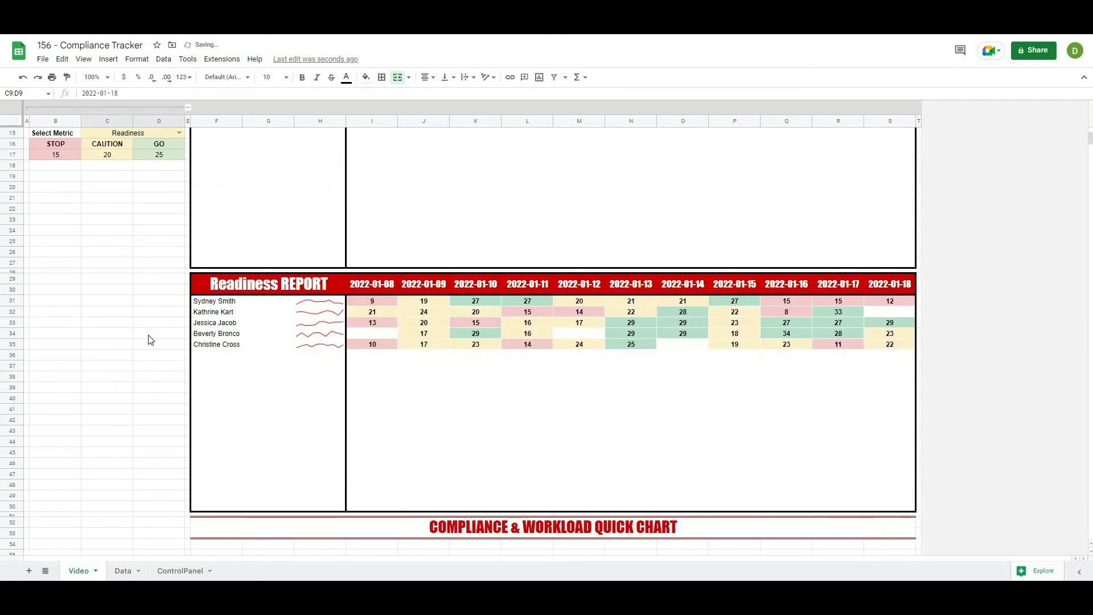
scroll(171, 319, "up", 1)
scroll(171, 288, "up", 5)
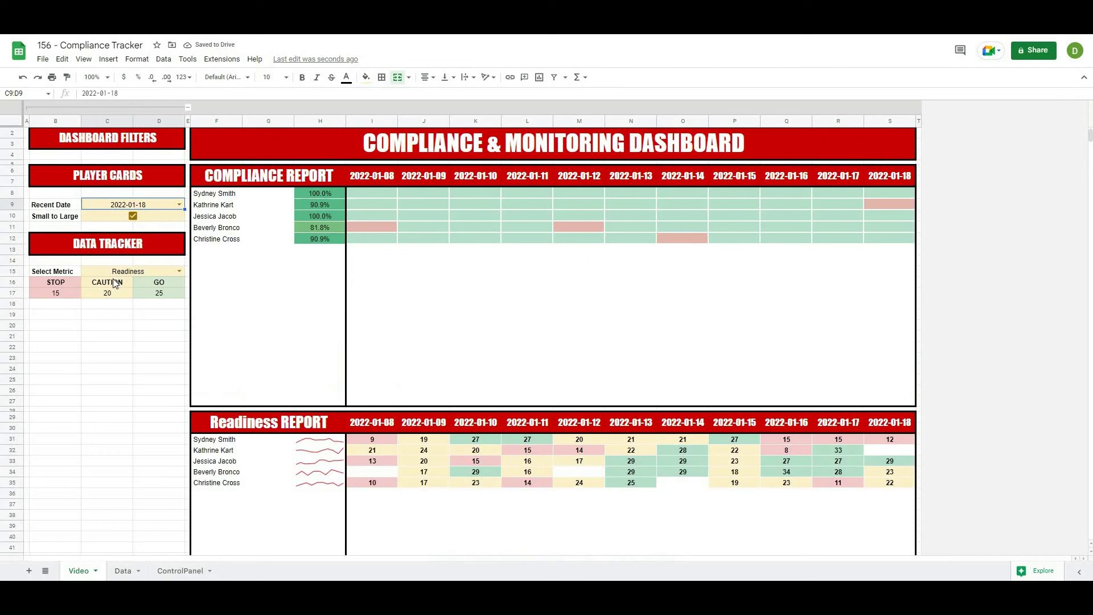
scroll(120, 274, "down", 1)
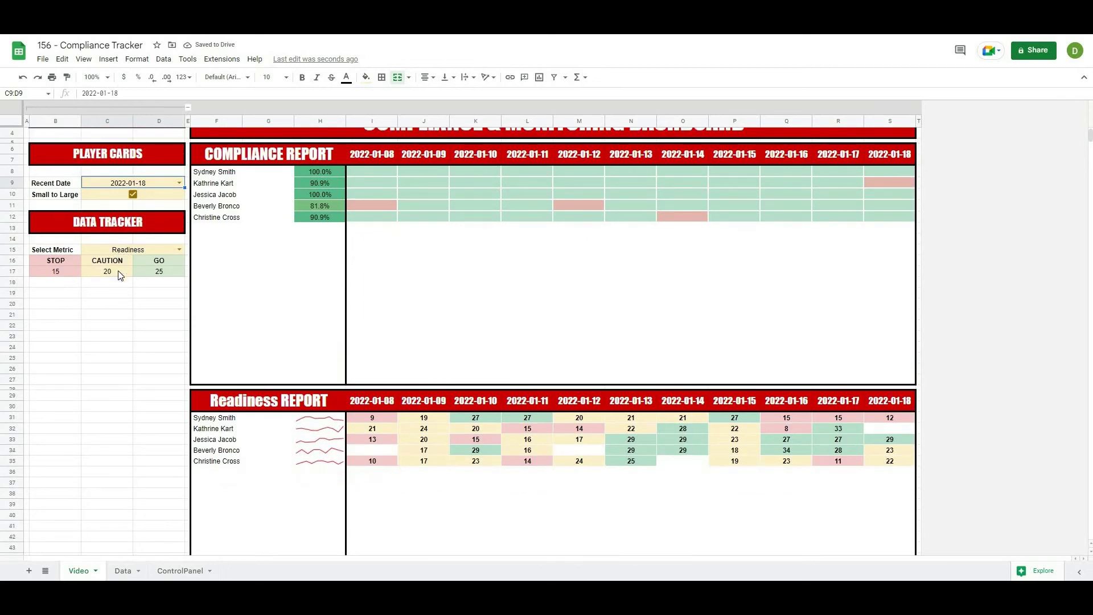
scroll(118, 273, "down", 8)
scroll(119, 273, "up", 9)
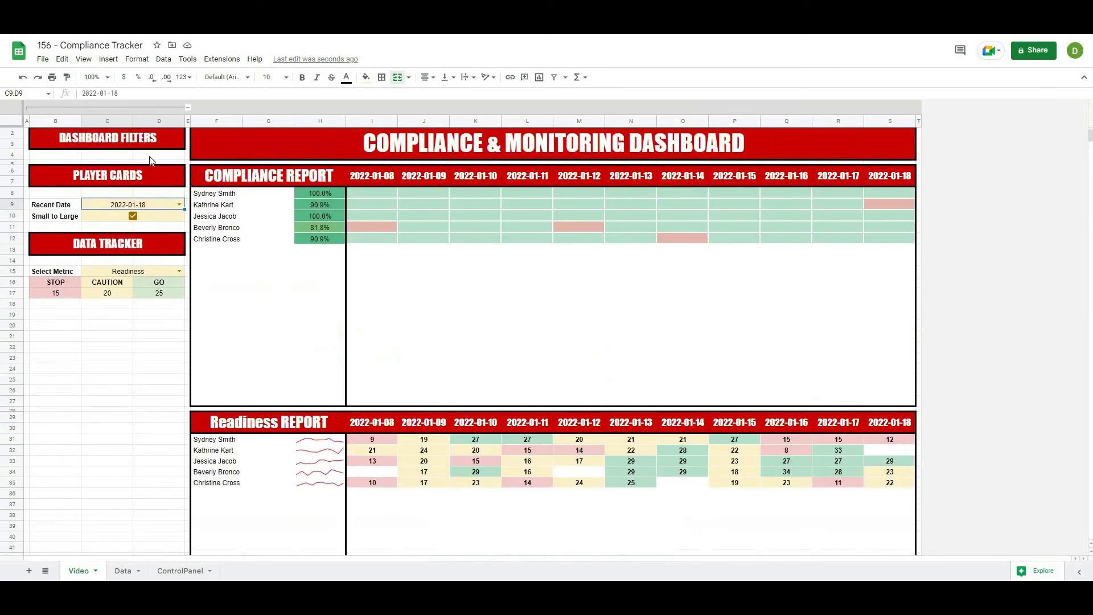
scroll(153, 148, "up", 1)
Collapse columns B–D and set printing to Fit to width with custom margins.
left_click(164, 108)
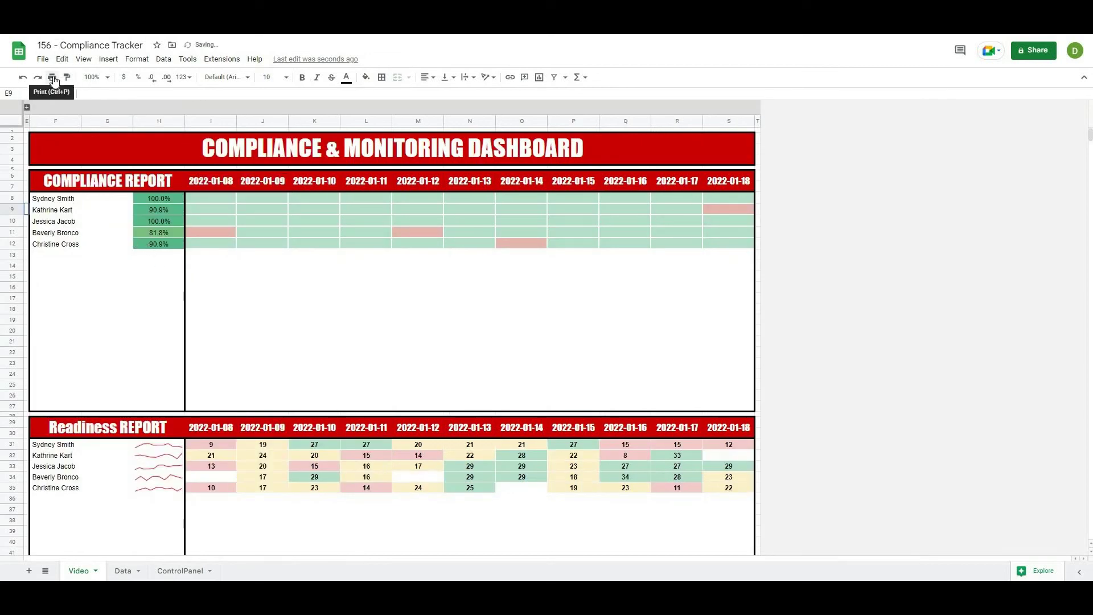
left_click(52, 77)
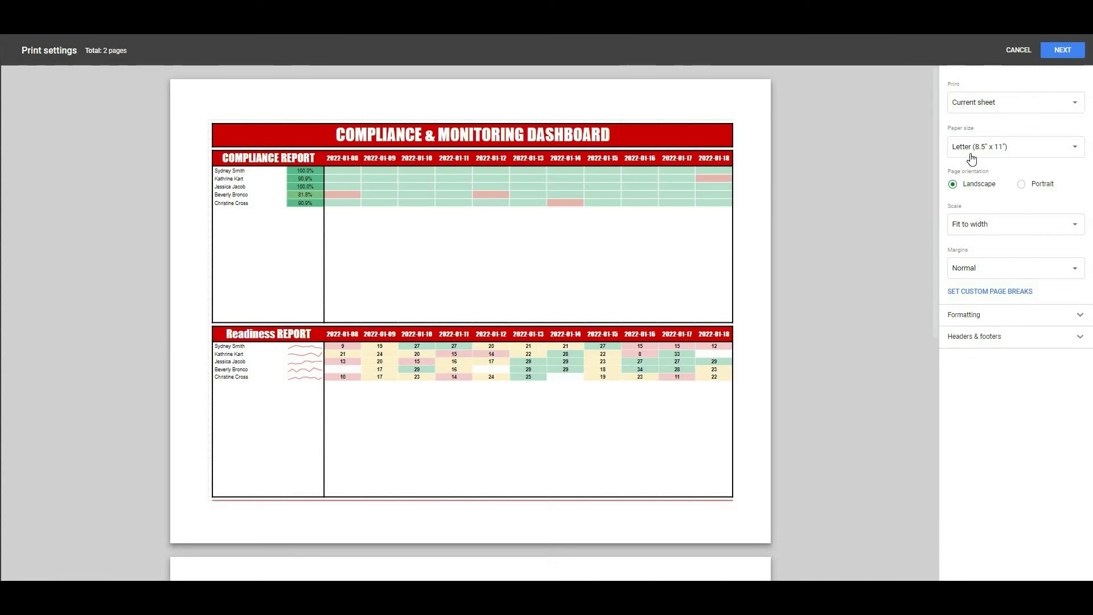
left_click(966, 226)
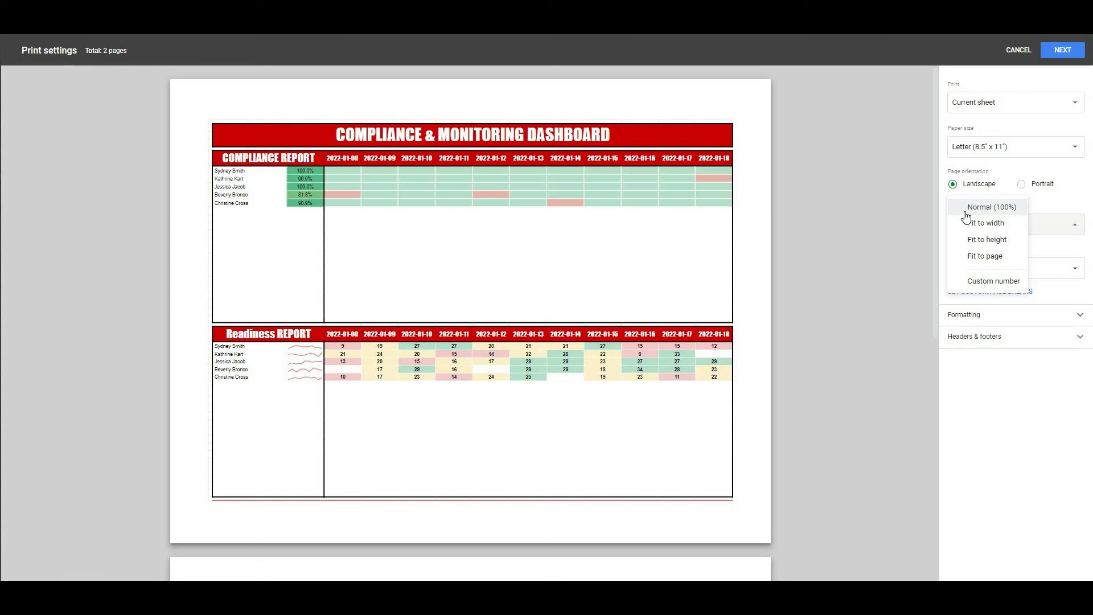
left_click(970, 224)
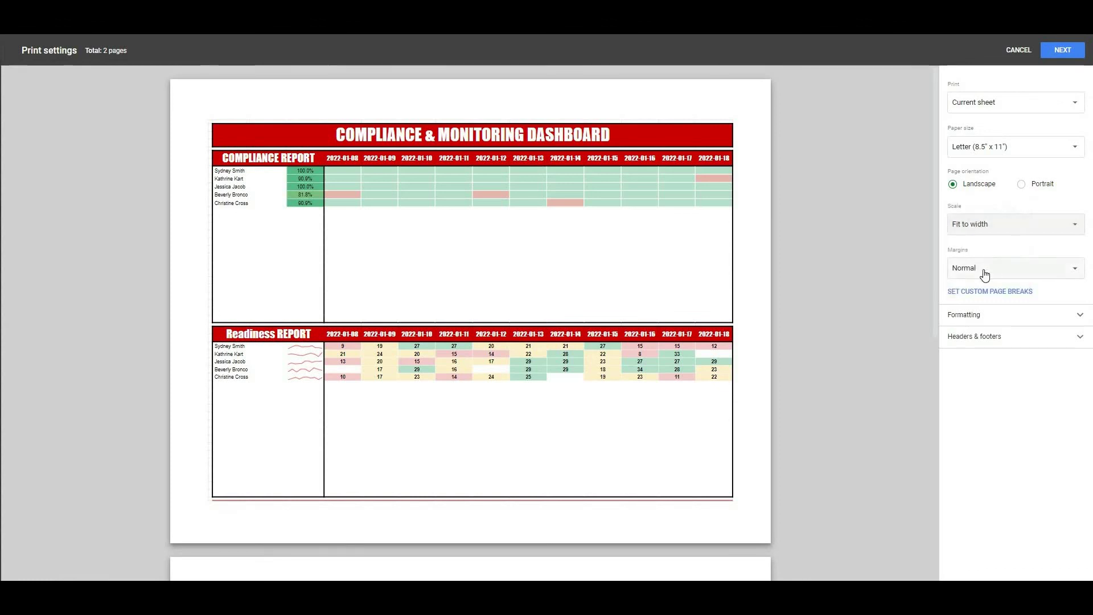
left_click(984, 275)
left_click(963, 325)
Enter 0.05 for the top, left, right and bottom print margins.
left_click(471, 142)
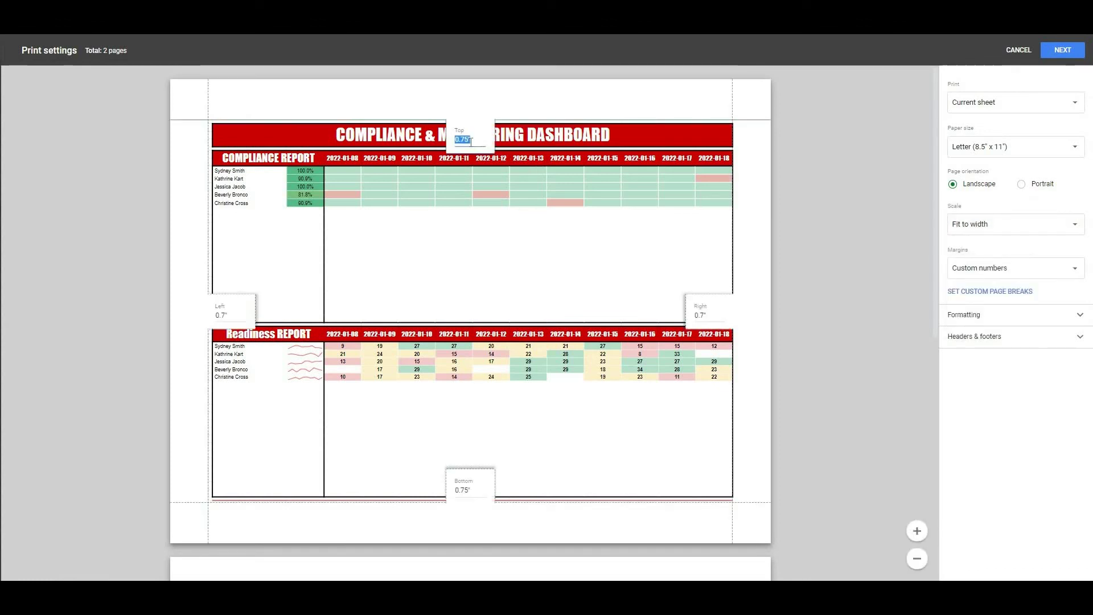
type("0.")
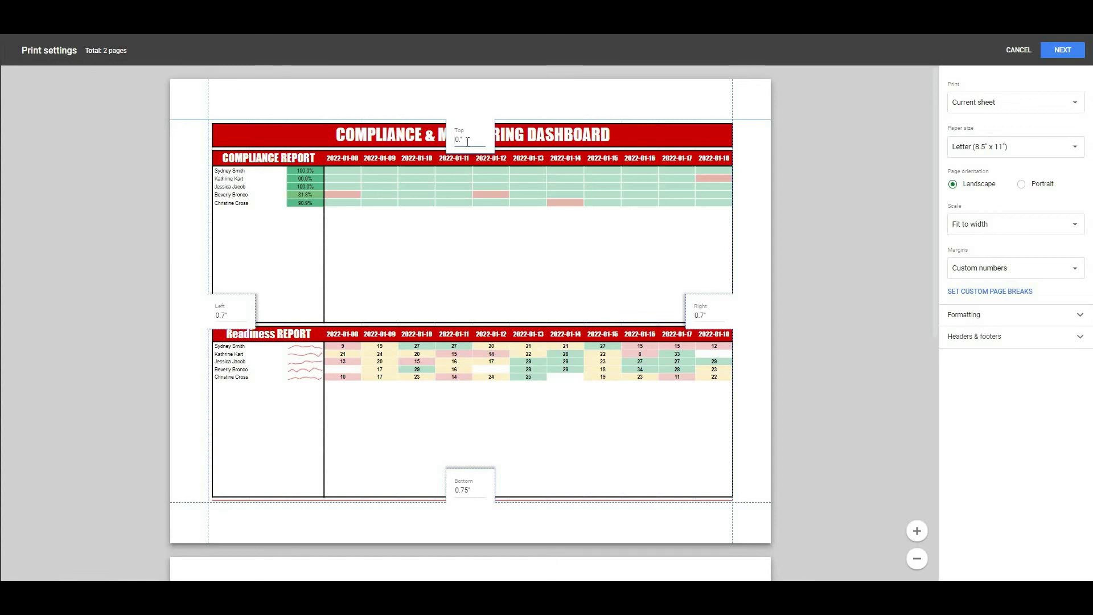
type("05")
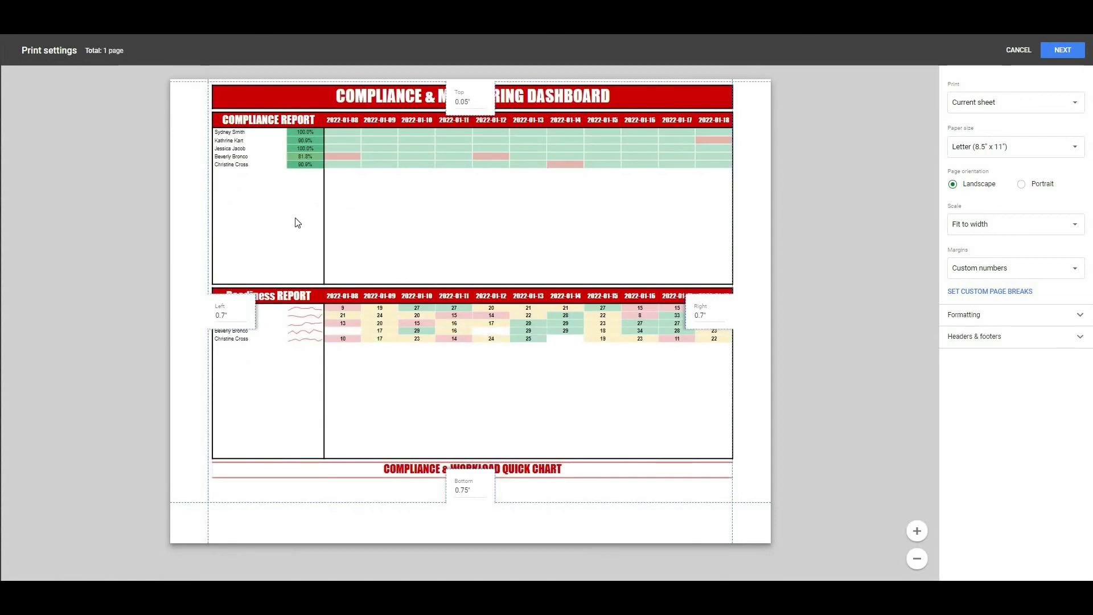
left_click(224, 317)
type("0.05")
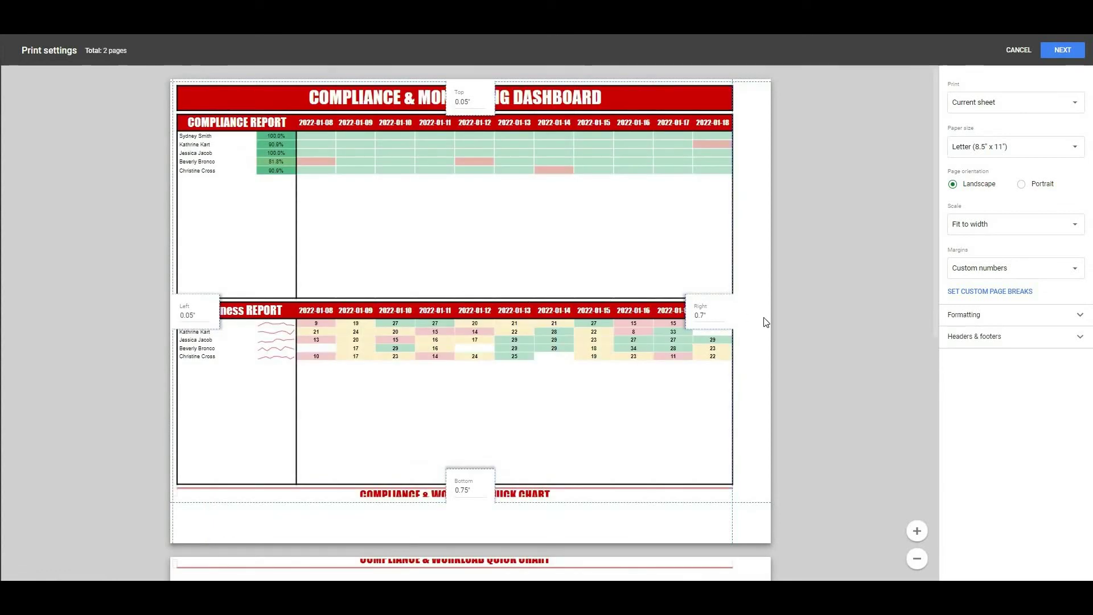
left_click(699, 315)
type("0.05")
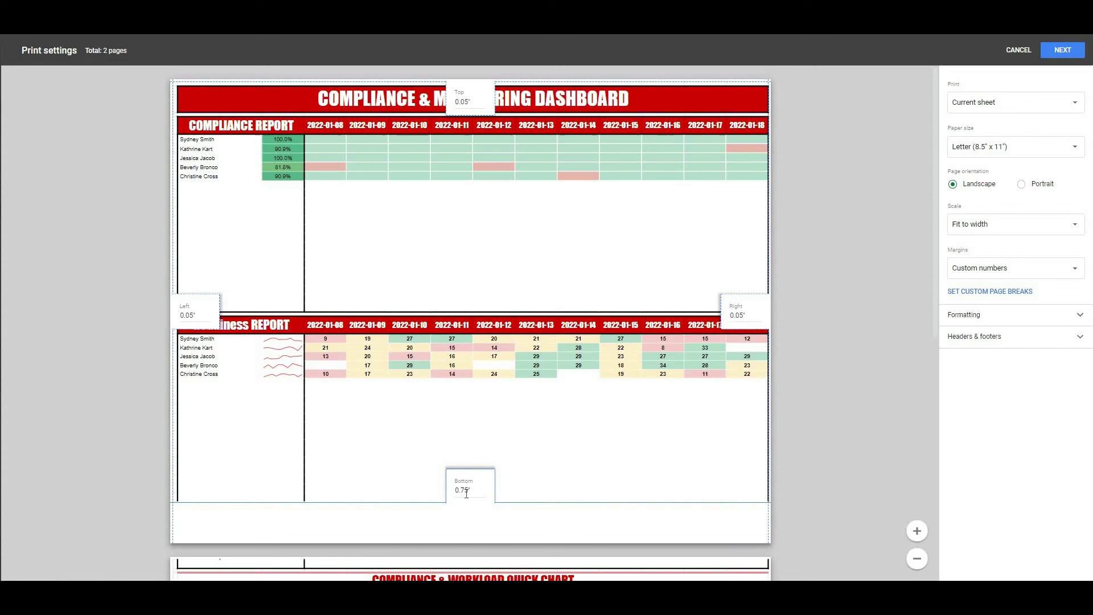
left_click(466, 493)
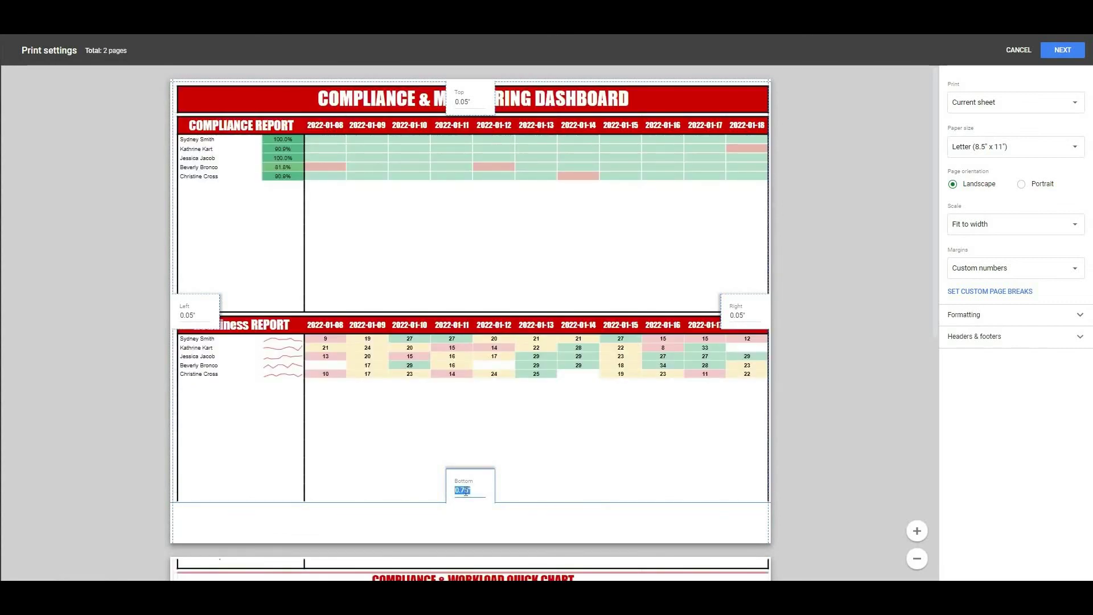
type("0.05")
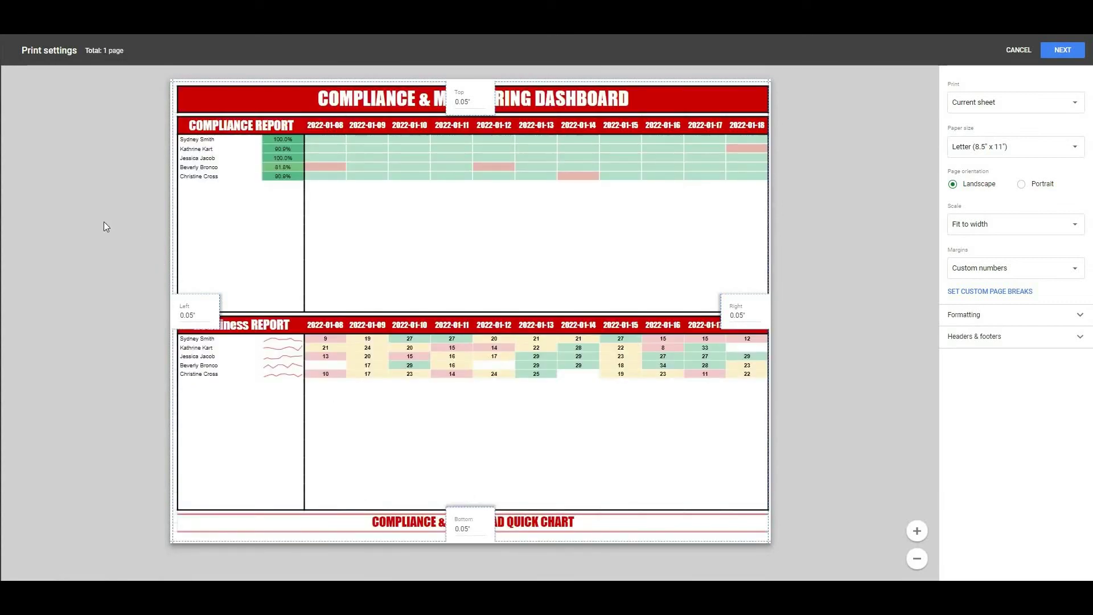